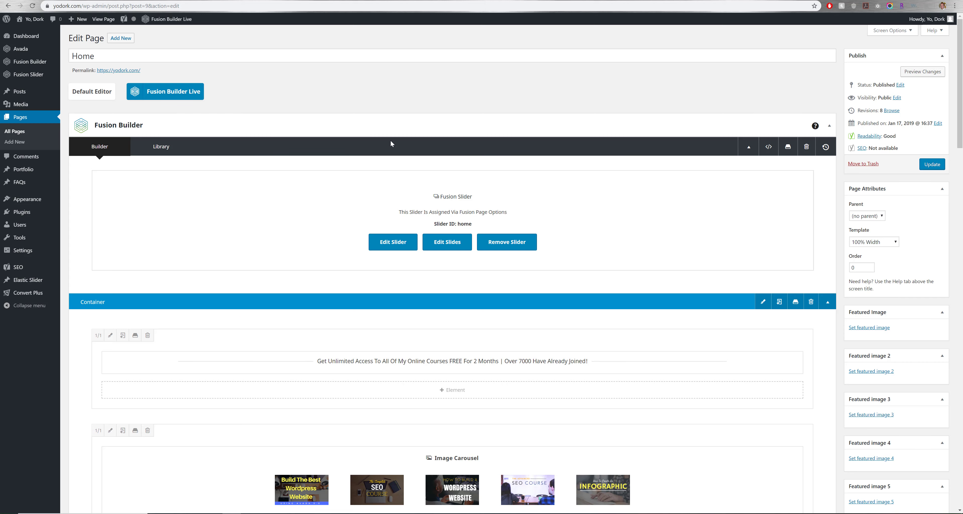
# Look through the Home page's slider, containers and columns in the Fusion Builder layout.
pyautogui.scroll(-3, 390, 140)
pyautogui.scroll(3, 406, 144)
pyautogui.scroll(-3, 658, 283)
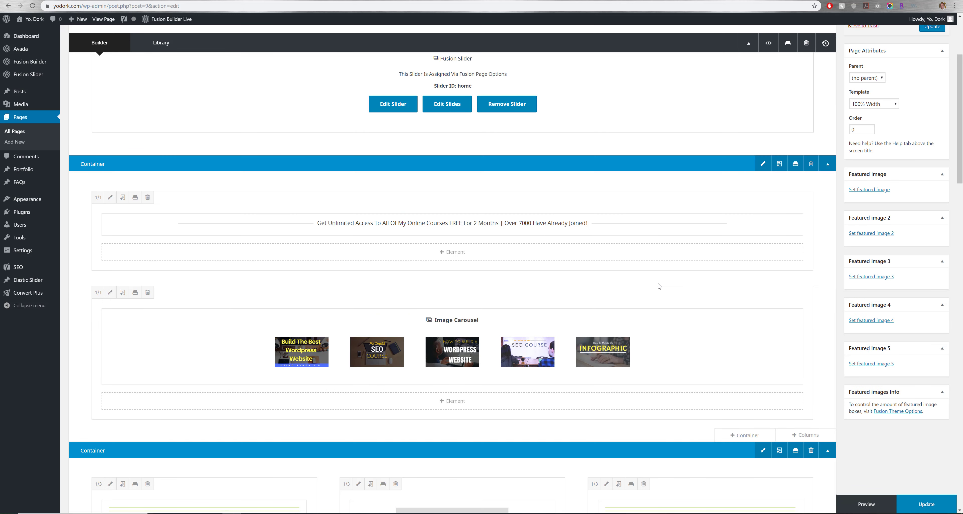
pyautogui.scroll(3, 658, 283)
pyautogui.scroll(-10, 728, 286)
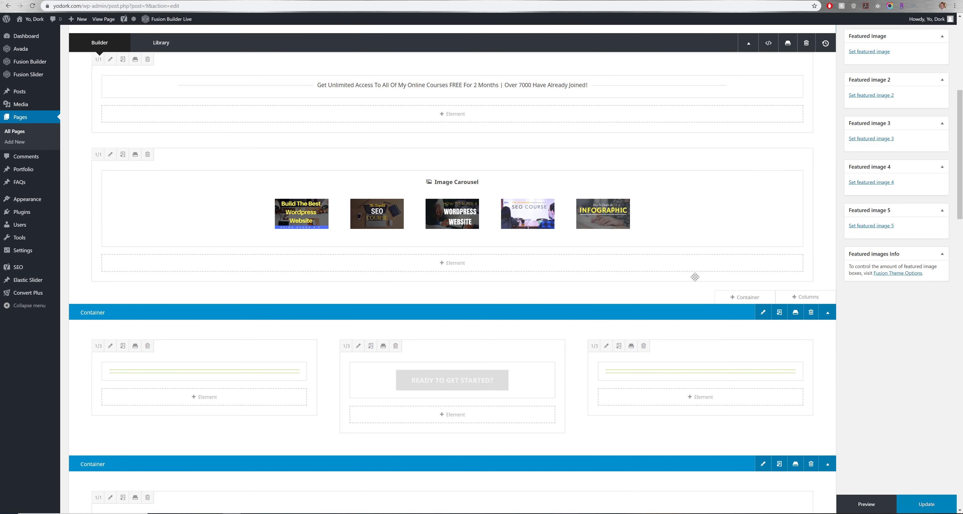
pyautogui.scroll(-7, 680, 276)
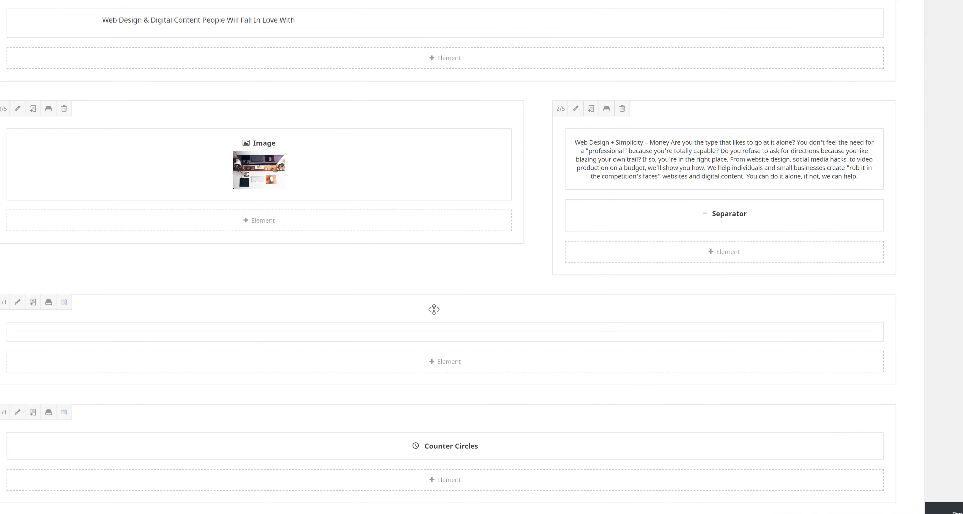
# Browse the builder elements available for the full-width column below the image, and close the list without adding one.
pyautogui.click(452, 364)
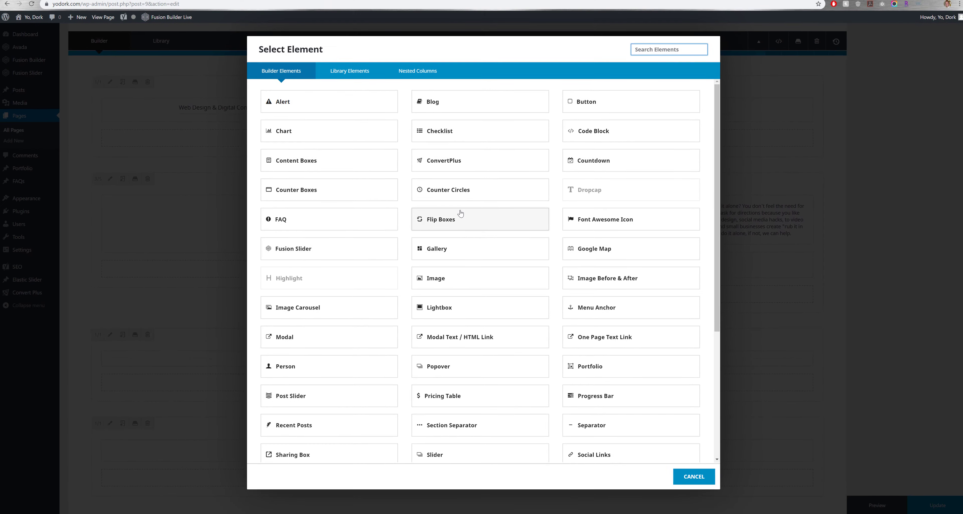
pyautogui.scroll(-5, 461, 215)
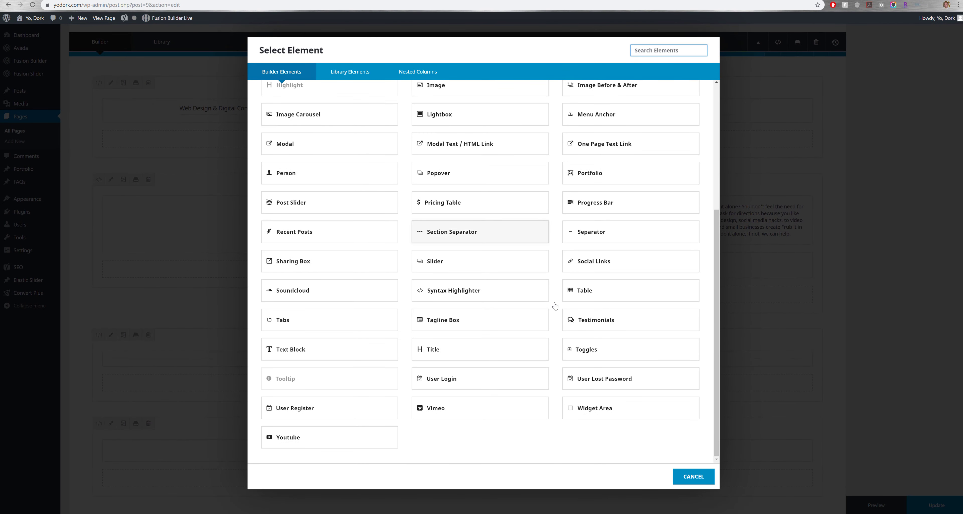
pyautogui.click(694, 476)
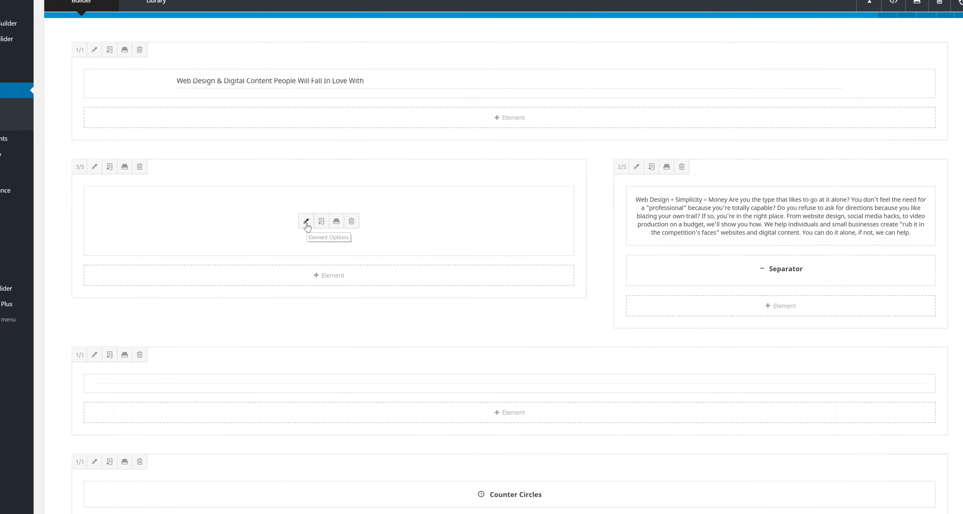
# View the desk image's element options, save them as they are, and display the width choices for its column.
pyautogui.click(338, 216)
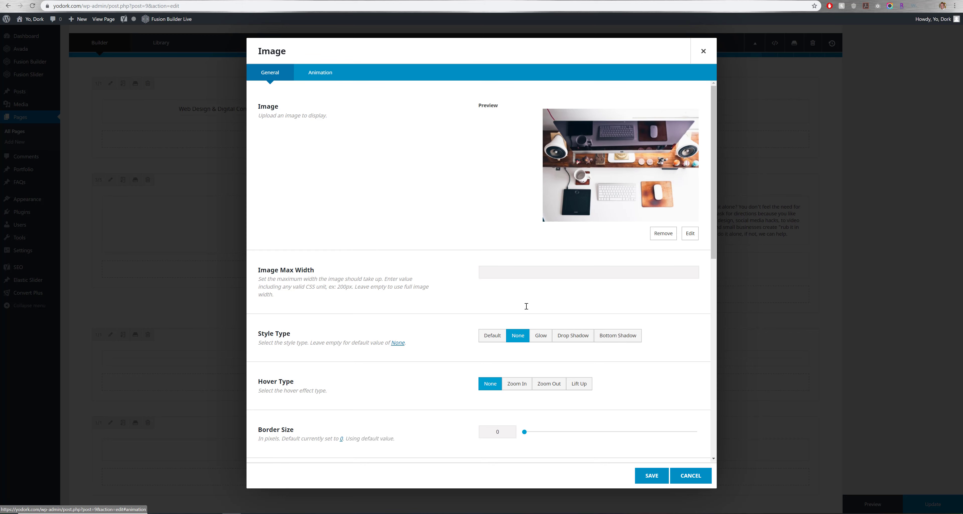
pyautogui.click(656, 477)
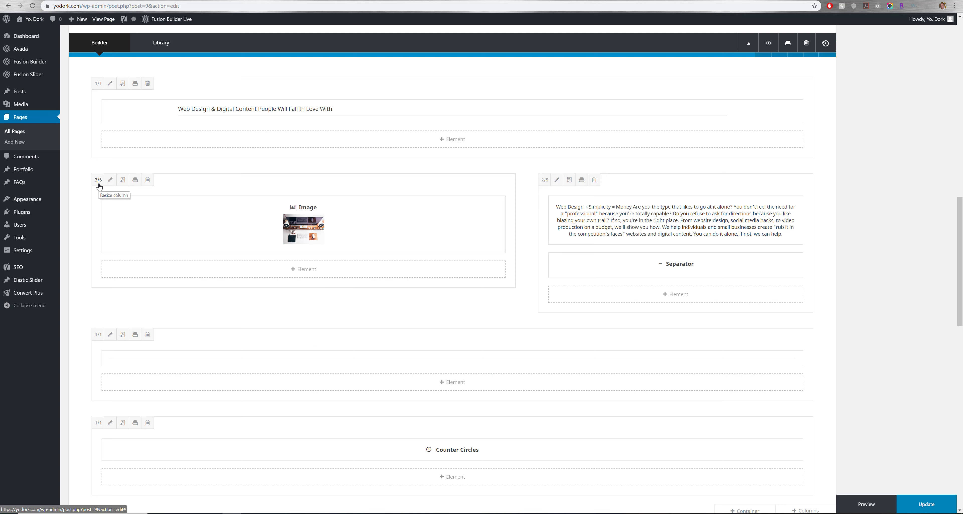
pyautogui.click(98, 181)
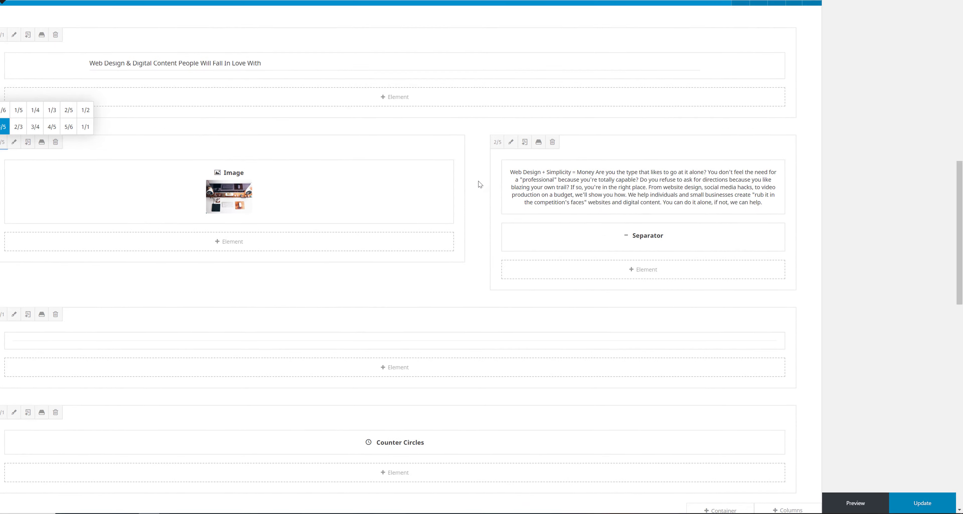
# Preview the Home page and examine its sections from the slider down to the counter circles.
pyautogui.click(832, 505)
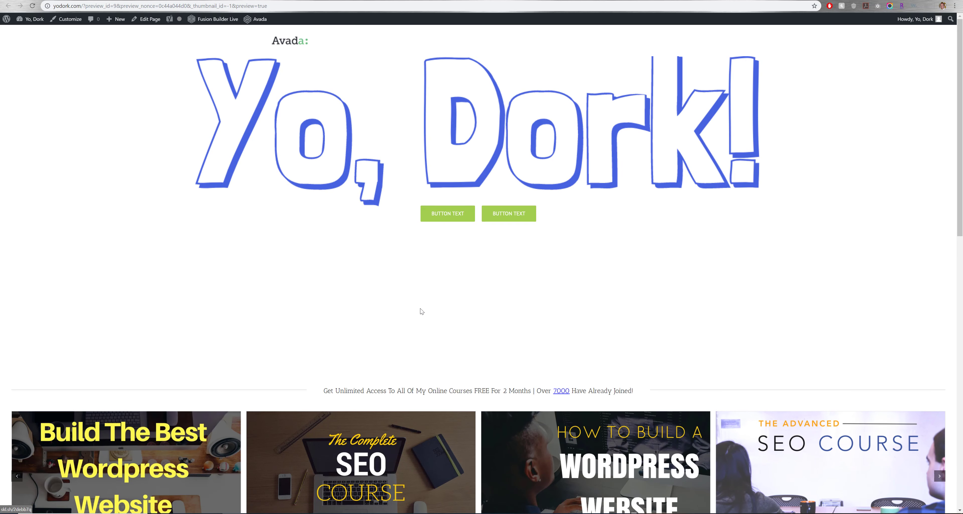
pyautogui.scroll(-10, 298, 294)
pyautogui.scroll(-4, 298, 293)
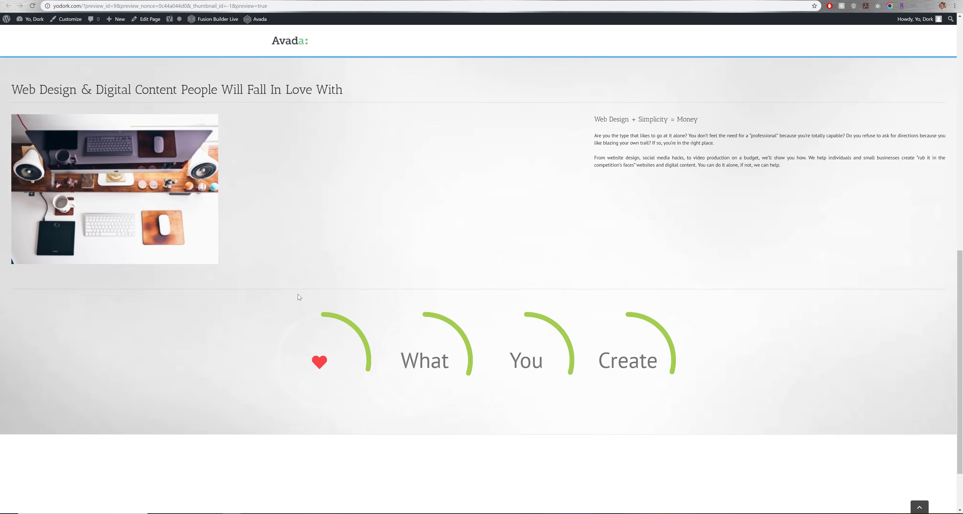
pyautogui.scroll(13, 298, 294)
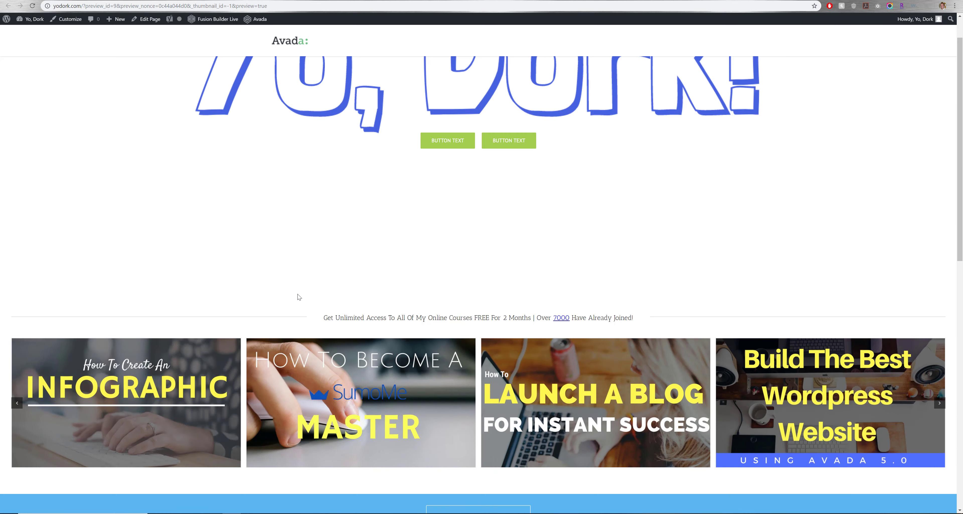
pyautogui.scroll(2, 297, 293)
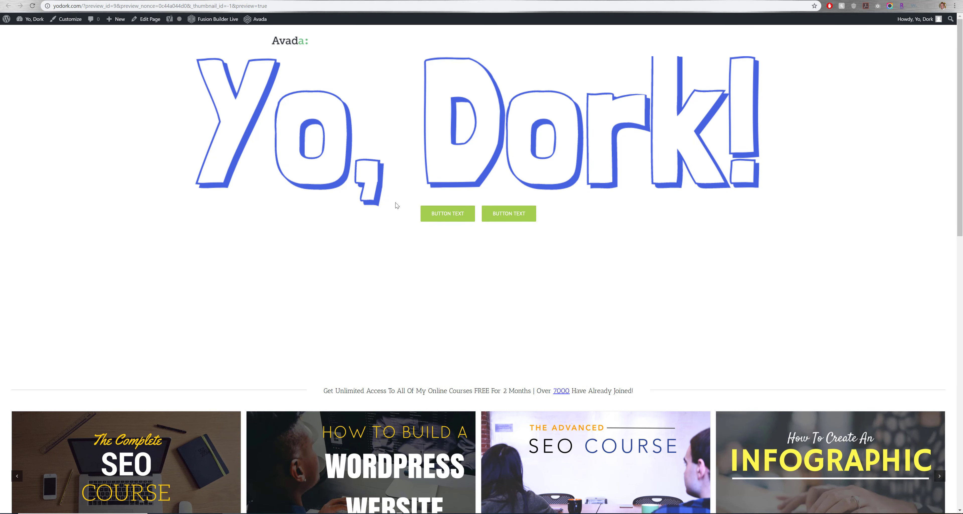
pyautogui.scroll(-4, 409, 299)
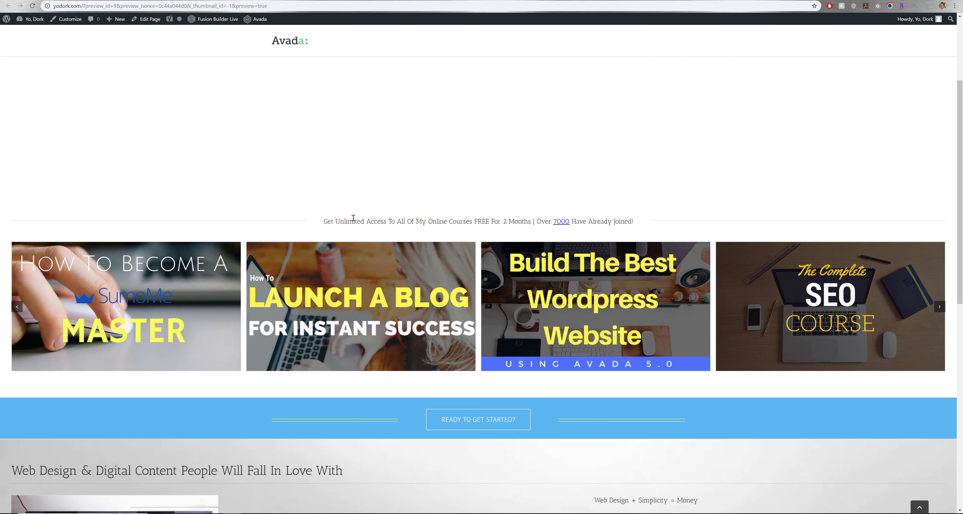
# Return to the page editor and view the "Get Unlimited Access" title's settings, saving them without edits.
pyautogui.moveTo(329, 221); pyautogui.dragTo(393, 221)
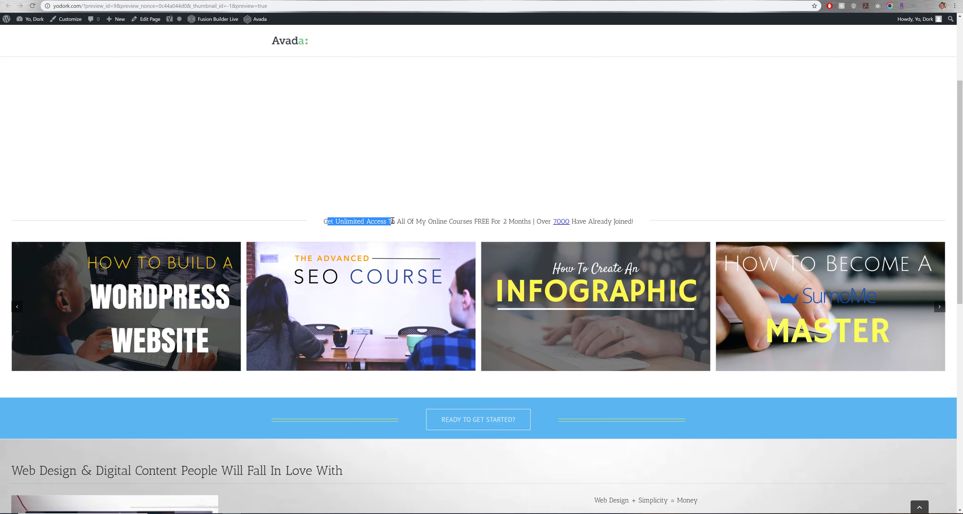
pyautogui.click(145, 19)
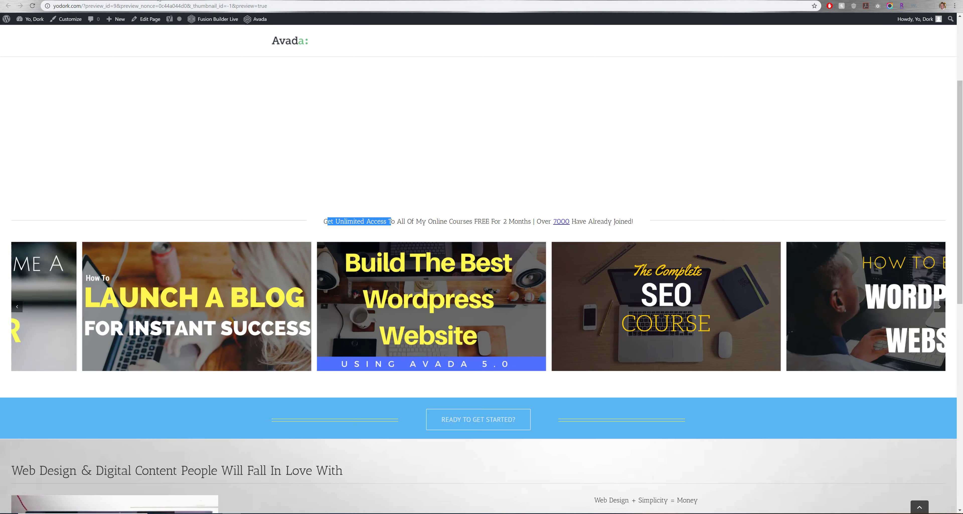
pyautogui.scroll(10, 476, 221)
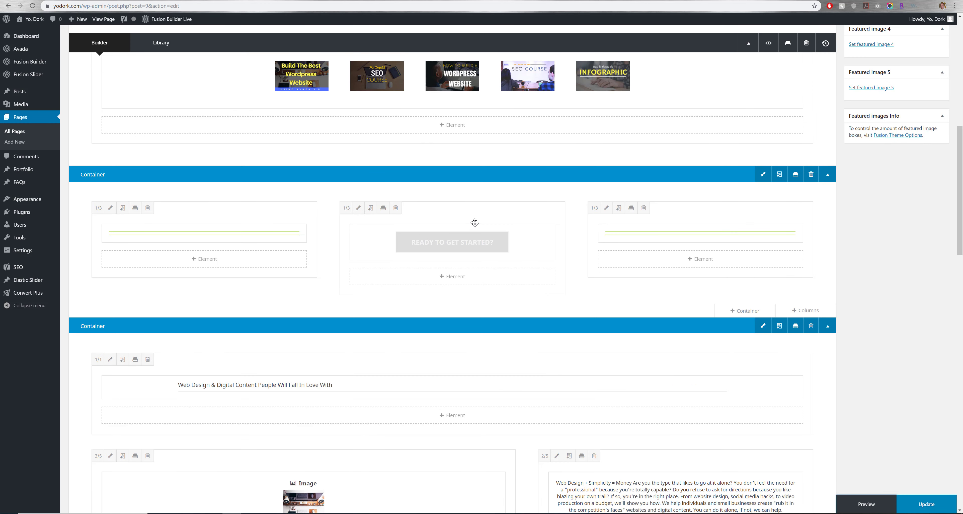
pyautogui.scroll(7, 477, 220)
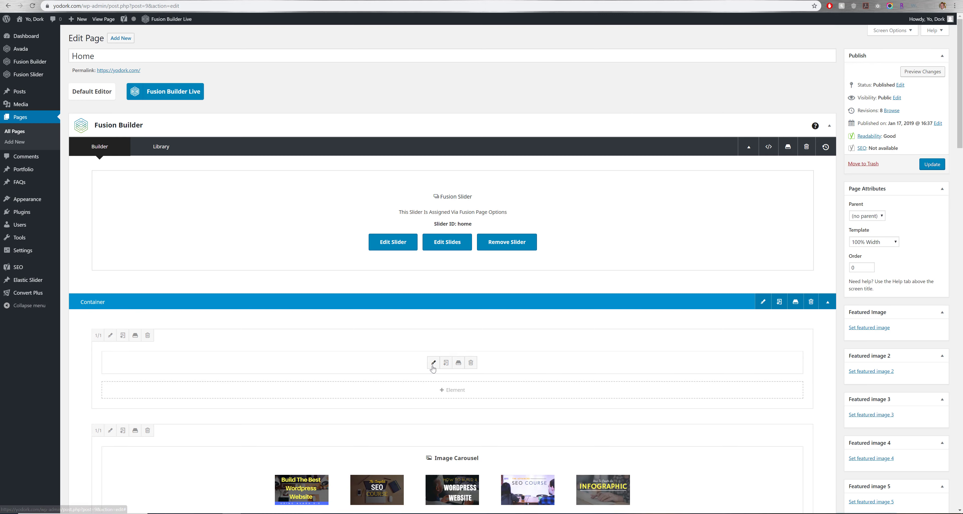
pyautogui.click(433, 369)
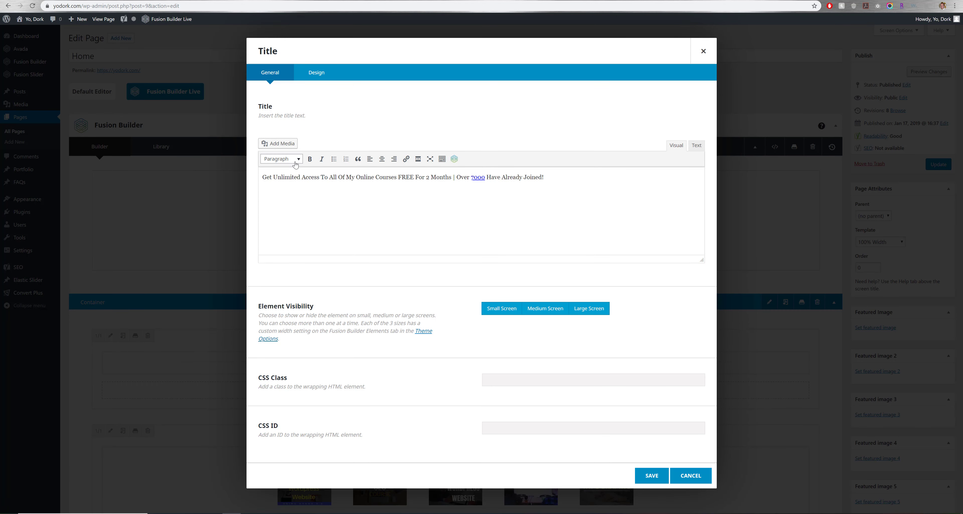
pyautogui.click(653, 479)
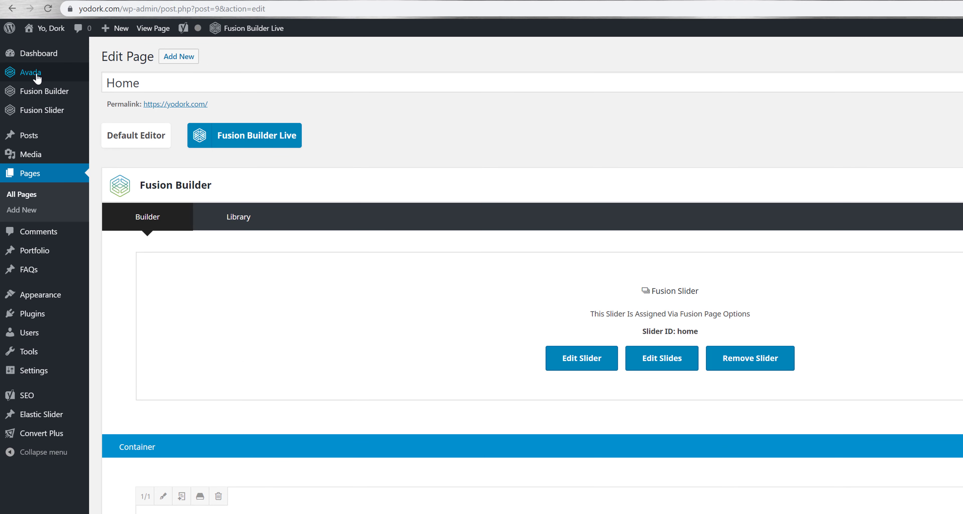
# Leave the page editor for Avada's Theme Options and survey the option categories such as Typography, Logo and Menu.
pyautogui.moveTo(37, 79)
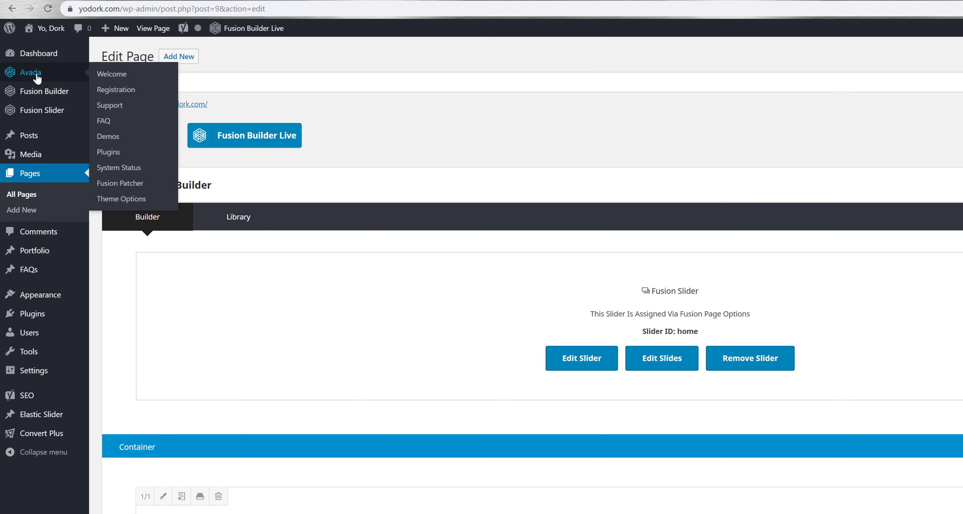
pyautogui.click(137, 201)
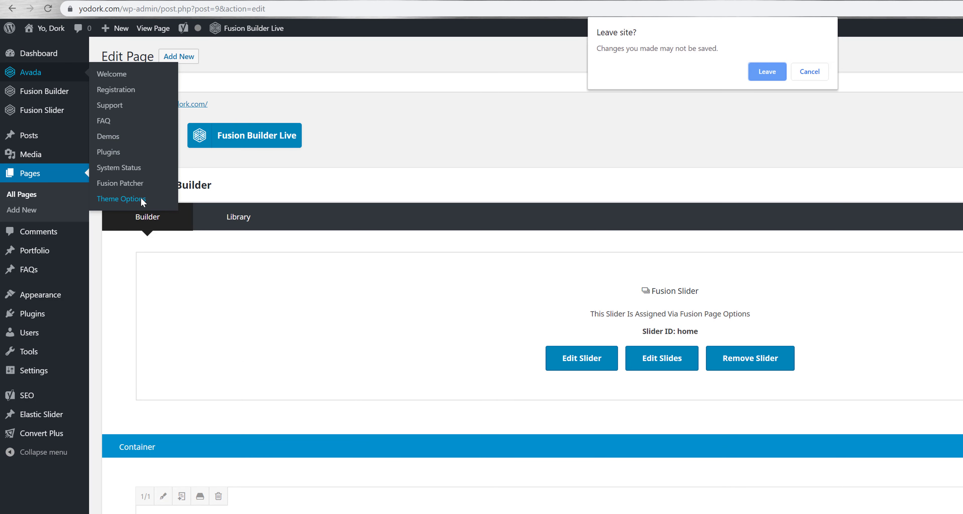
pyautogui.click(778, 78)
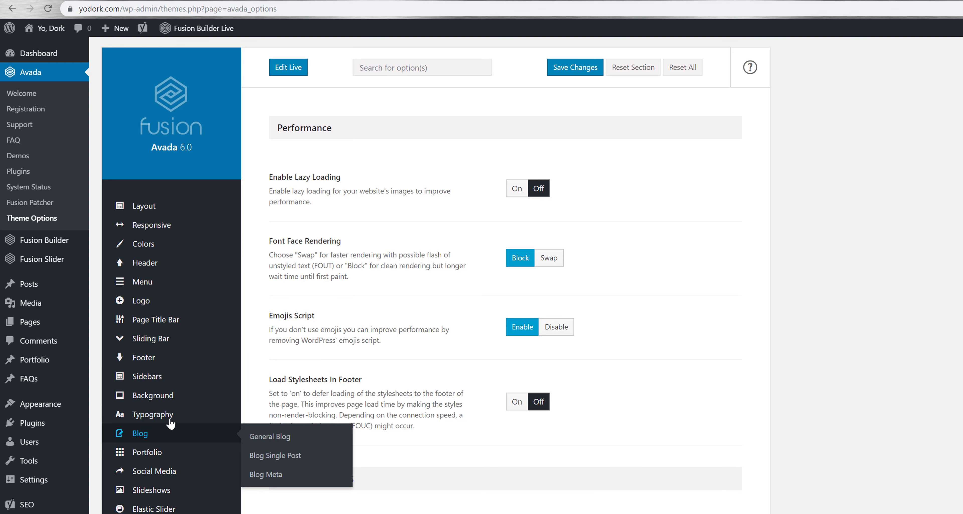
pyautogui.moveTo(172, 420)
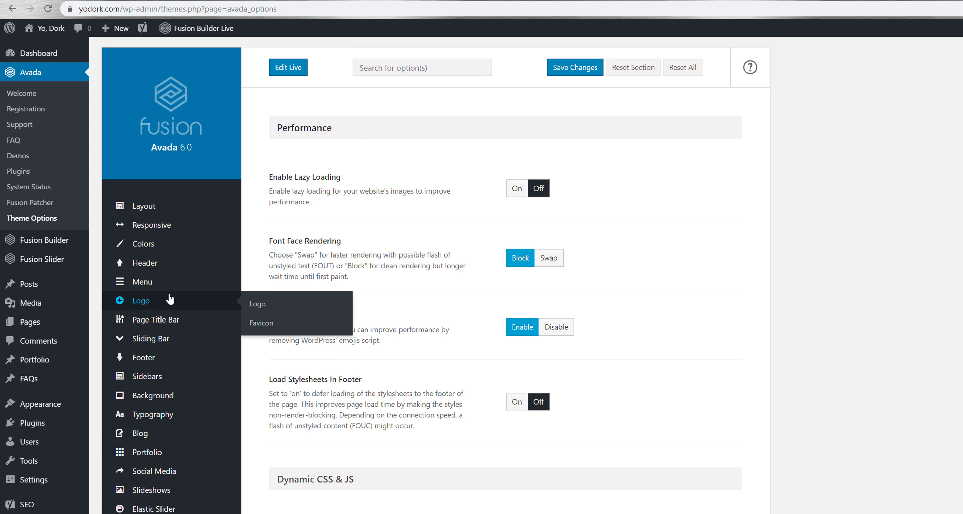
pyautogui.moveTo(169, 286)
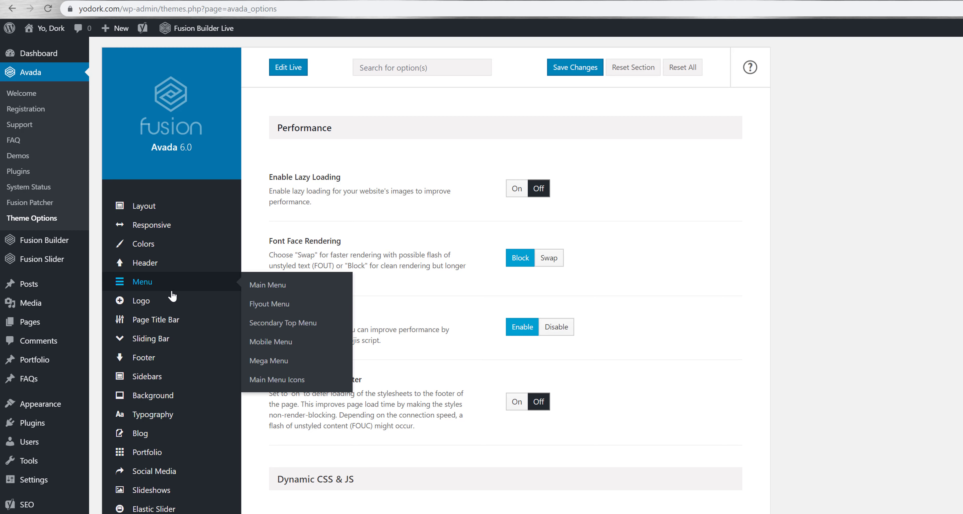
# Check the Fusion Builder and Appearance admin sections and open the Widgets screen.
pyautogui.moveTo(71, 252)
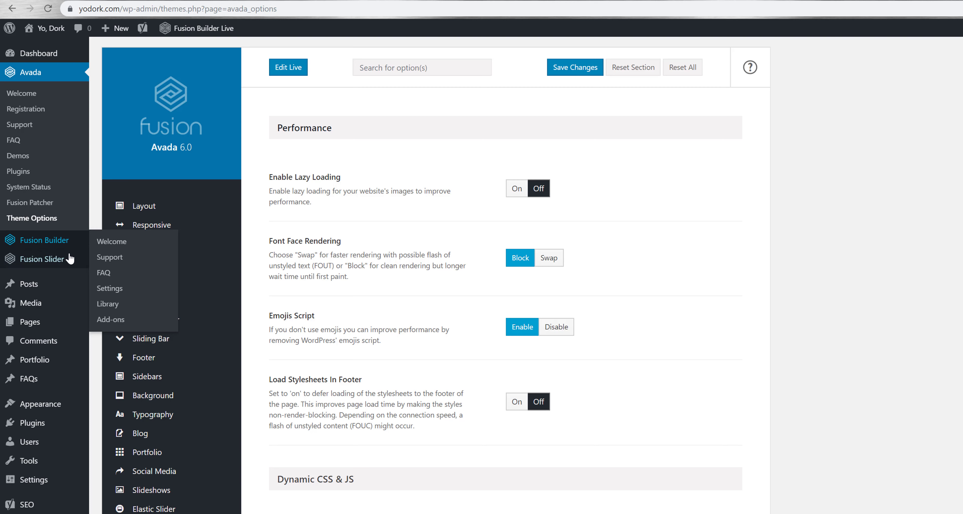
pyautogui.moveTo(55, 407)
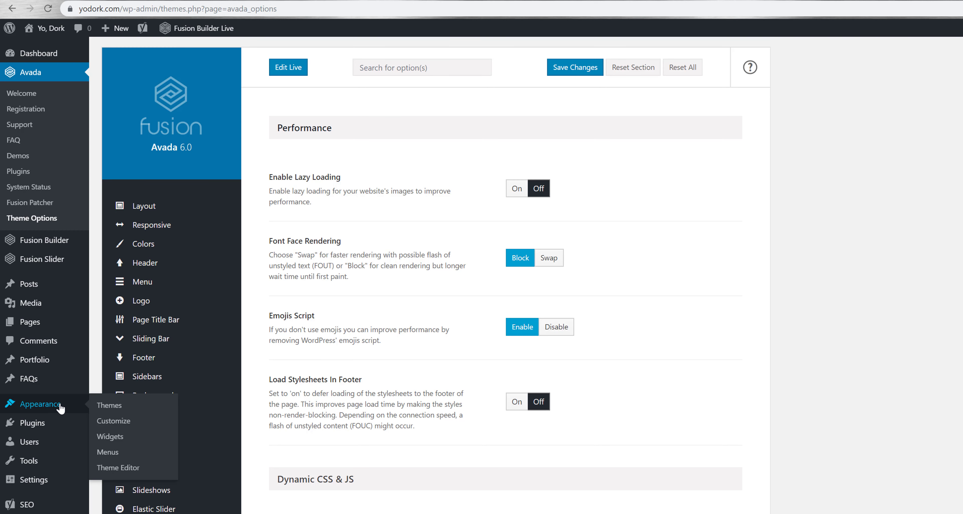
pyautogui.click(112, 439)
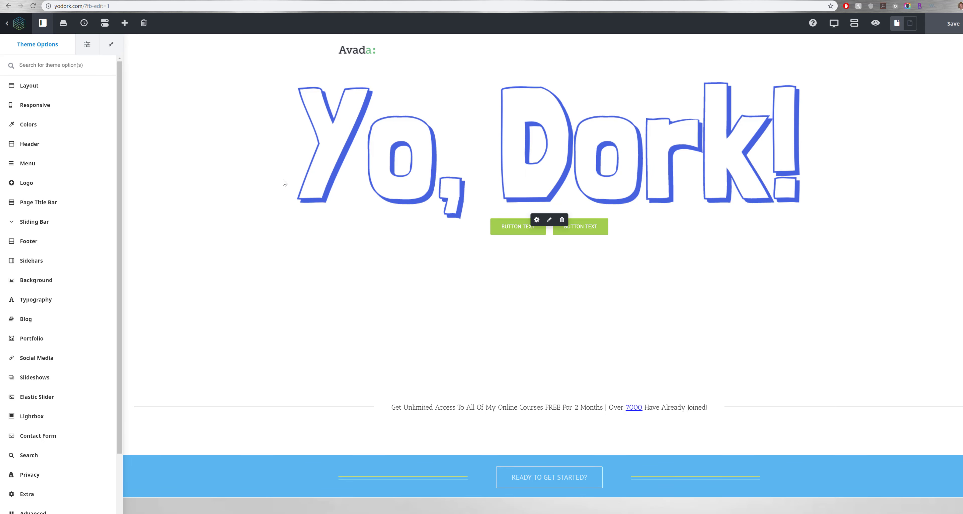
# Examine the Home page's layout in Fusion Builder Live, from the slider to the counter circles.
pyautogui.scroll(-5, 283, 179)
pyautogui.scroll(5, 283, 178)
pyautogui.scroll(-5, 284, 178)
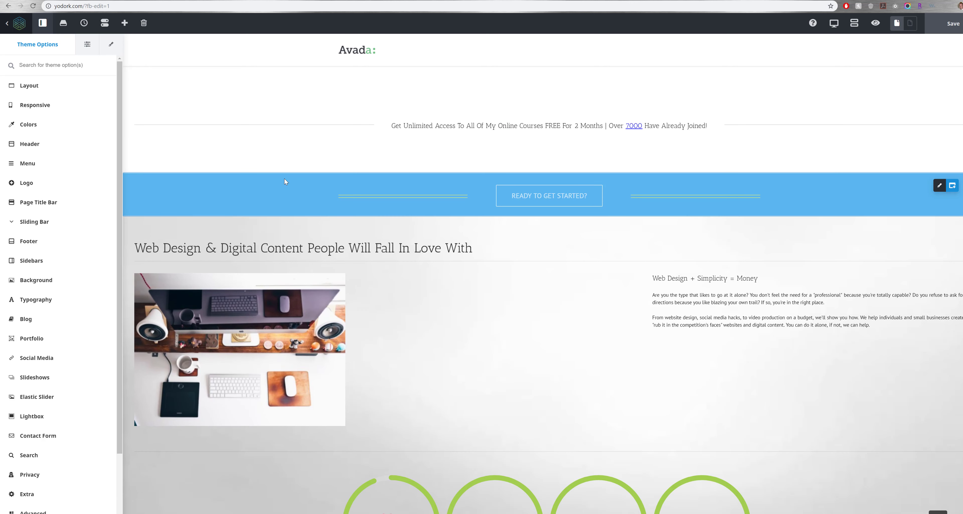
pyautogui.scroll(3, 284, 178)
pyautogui.scroll(3, 283, 177)
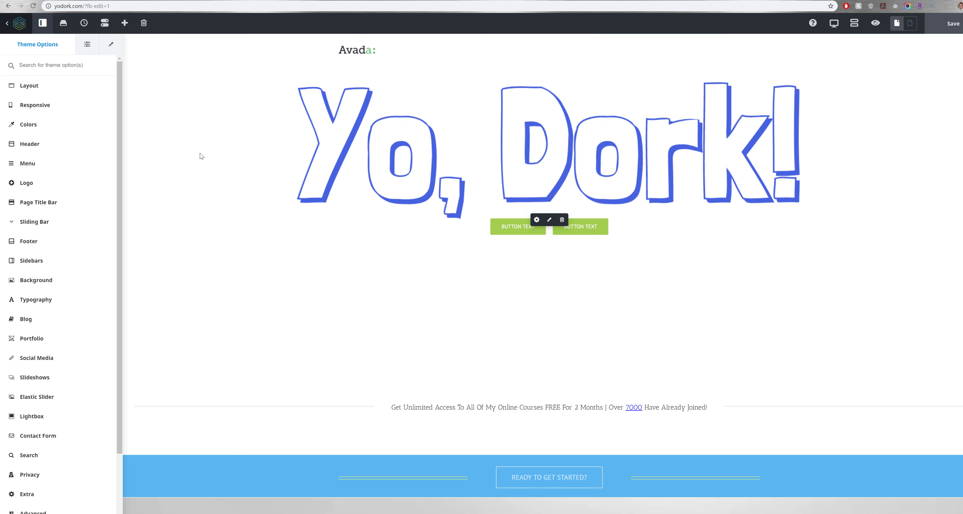
pyautogui.scroll(-3, 200, 153)
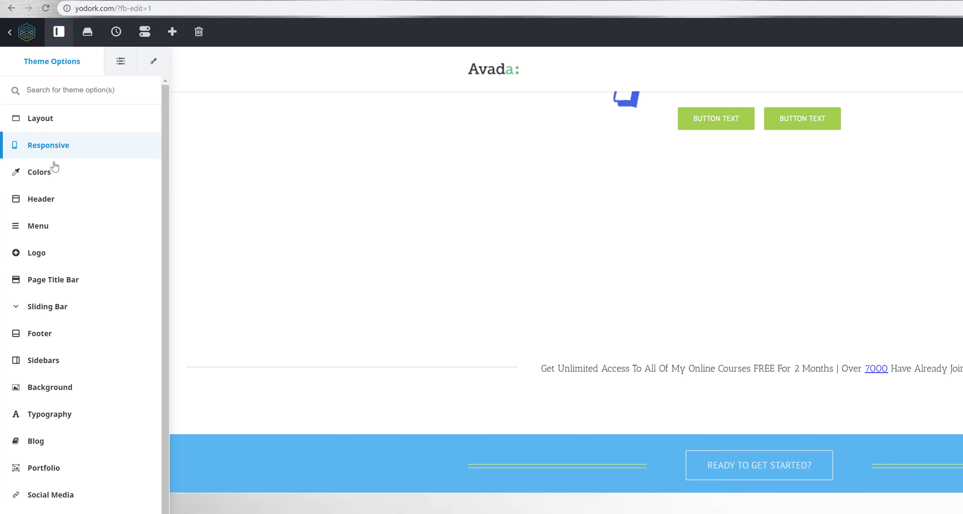
# View the Colors section of the theme options and open the Settings section of the page options at the page title.
pyautogui.click(43, 174)
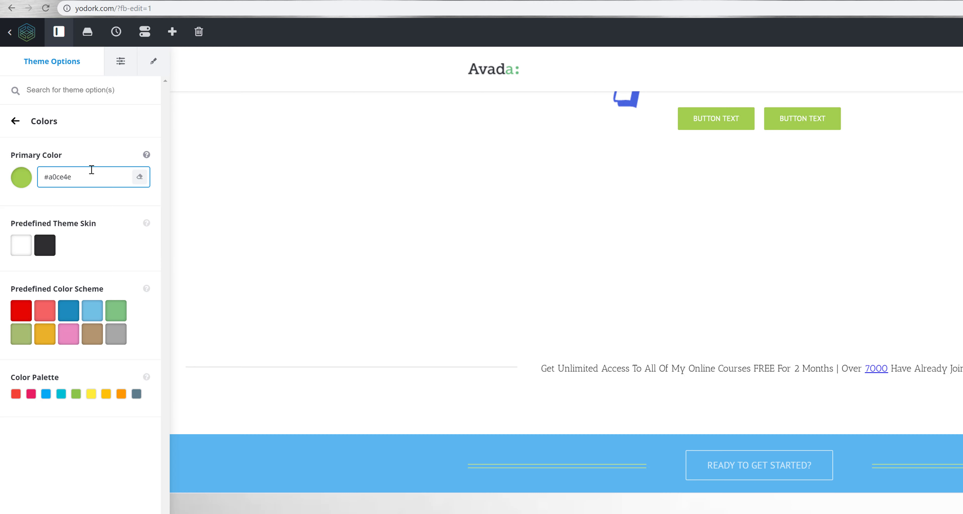
pyautogui.click(16, 121)
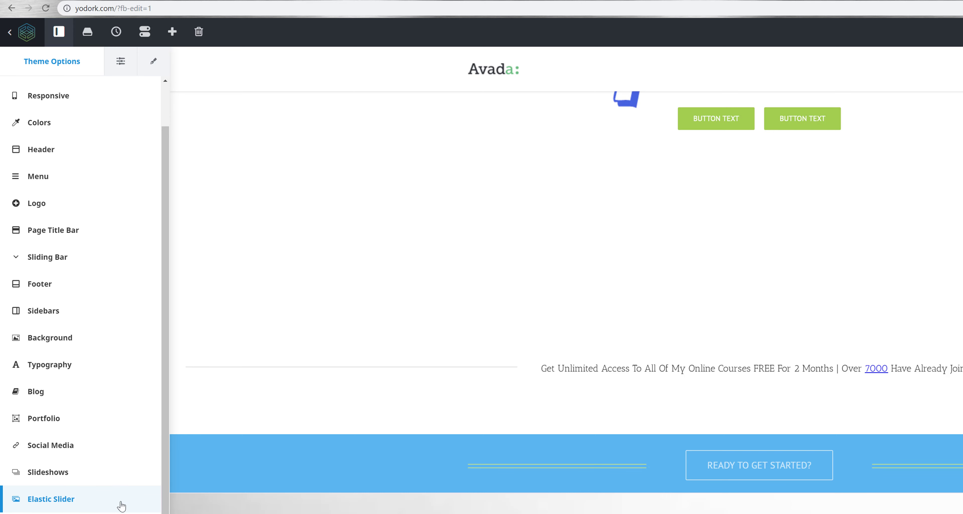
pyautogui.click(119, 74)
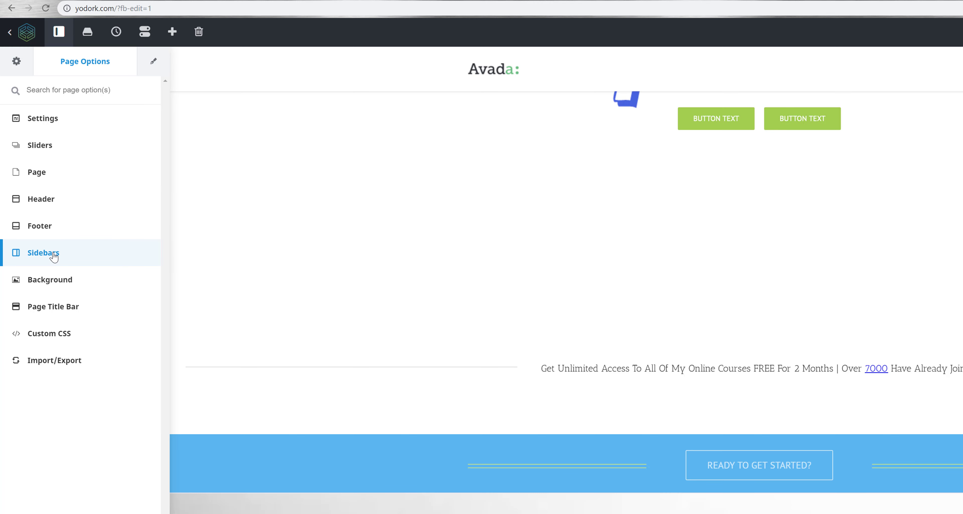
pyautogui.click(52, 123)
pyautogui.click(57, 180)
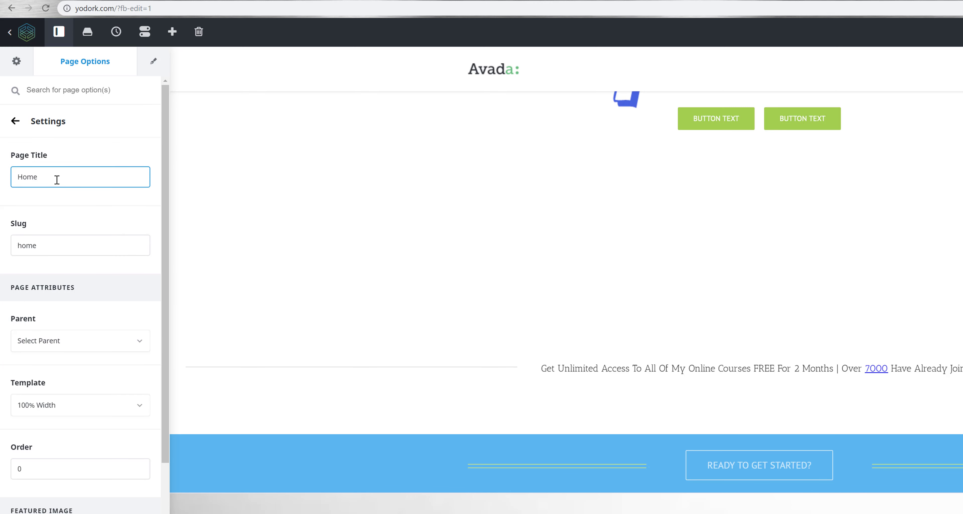
# Leave the page's Settings options and end the title element's text with a period instead of the exclamation mark.
pyautogui.click(15, 122)
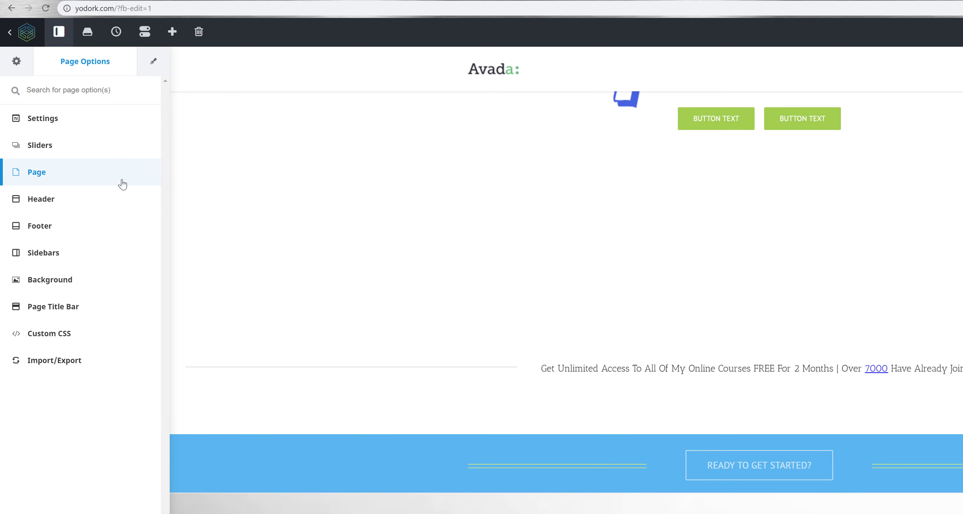
pyautogui.scroll(-7, 554, 359)
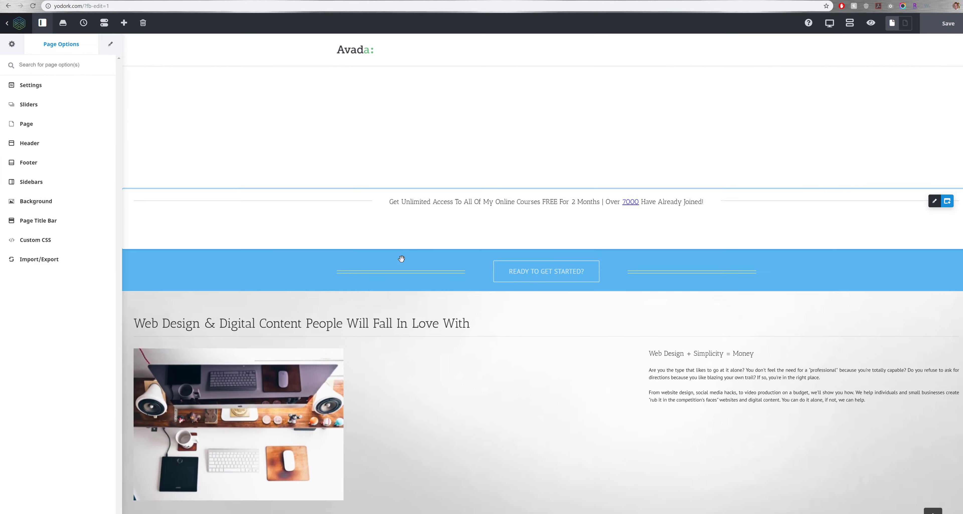
pyautogui.scroll(7, 552, 347)
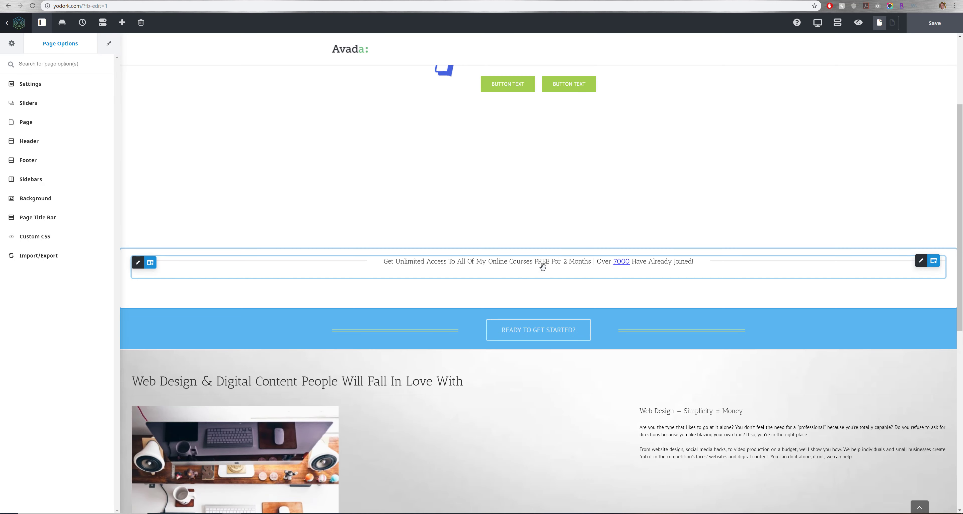
pyautogui.moveTo(546, 264)
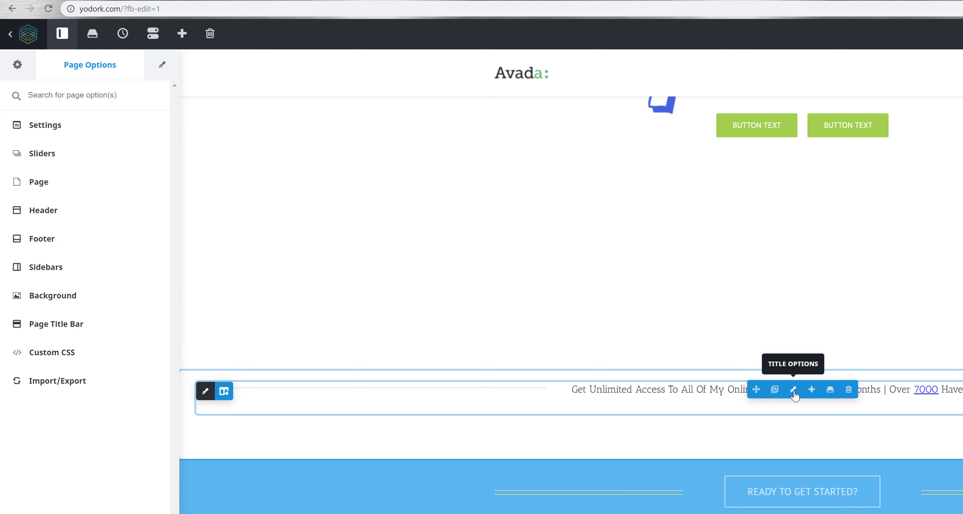
pyautogui.click(794, 391)
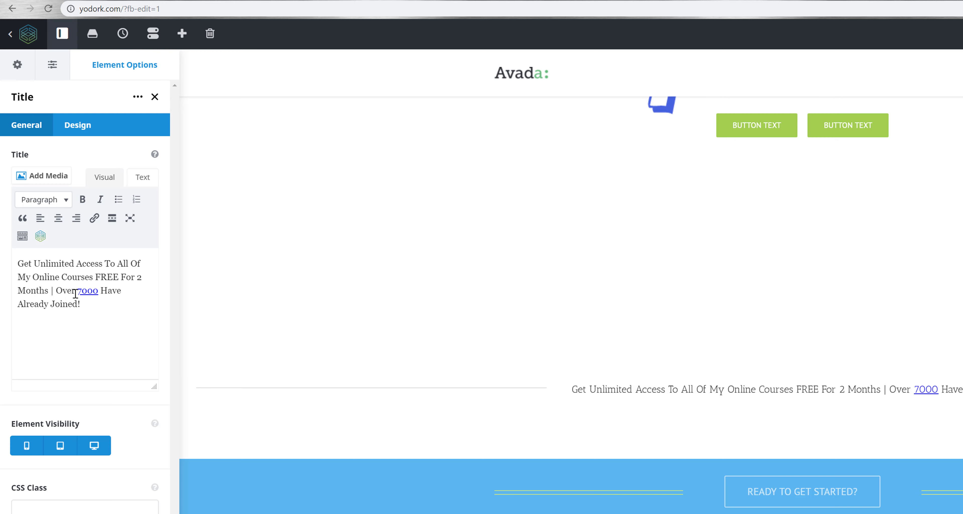
pyautogui.click(87, 305)
pyautogui.press('BackSpace')
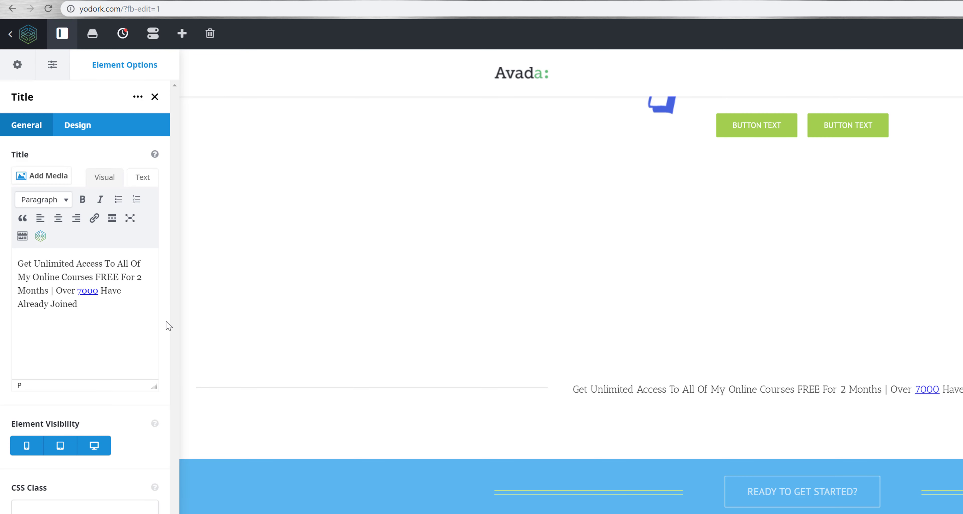
pyautogui.write('.')
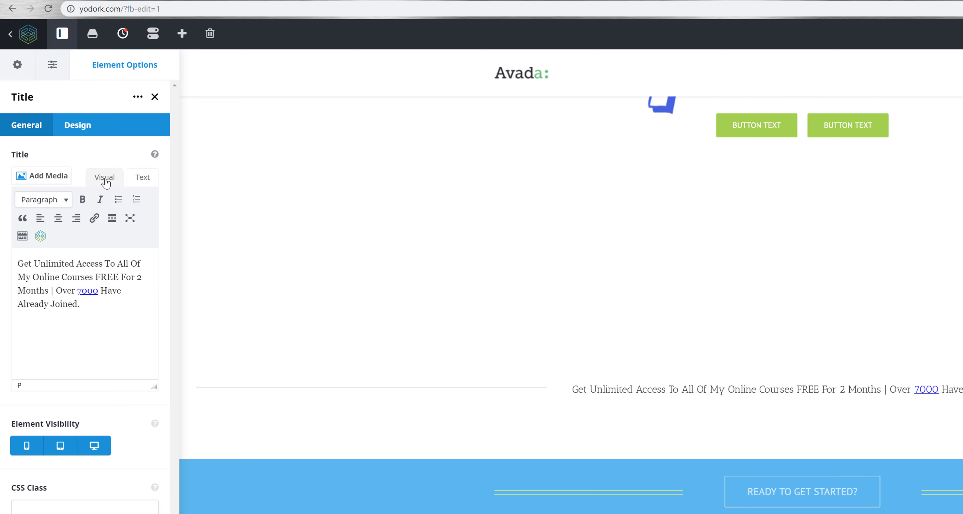
# Check the title's source text and view the inline font settings and font families for the word "Unlimited".
pyautogui.click(145, 181)
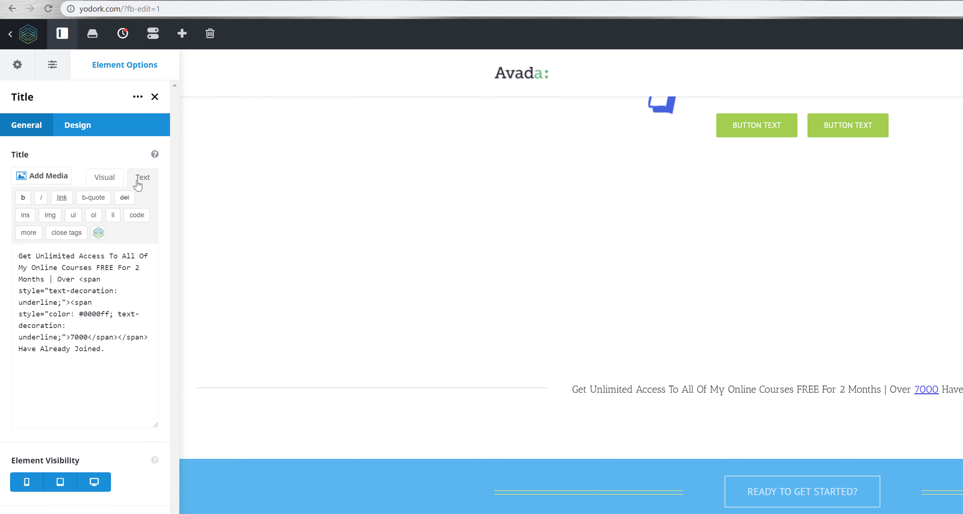
pyautogui.click(112, 181)
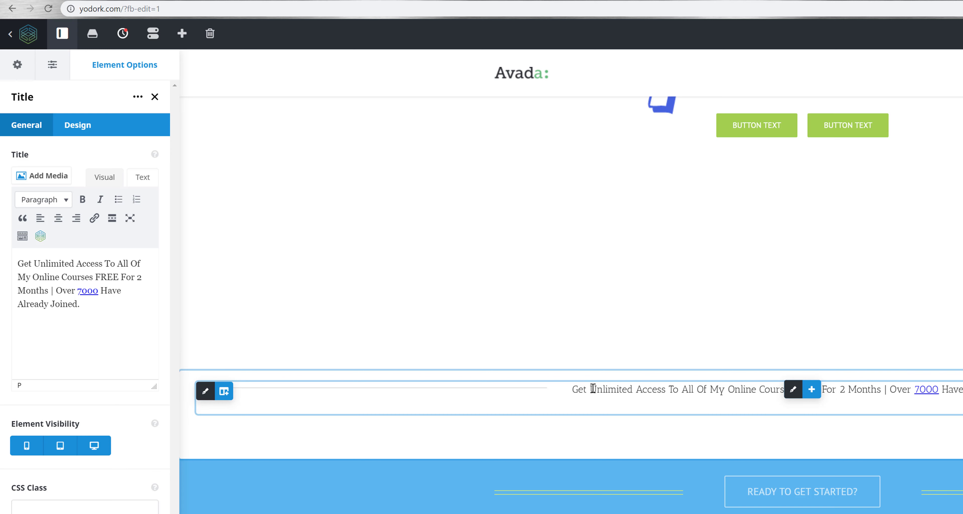
pyautogui.moveTo(595, 390); pyautogui.dragTo(632, 390)
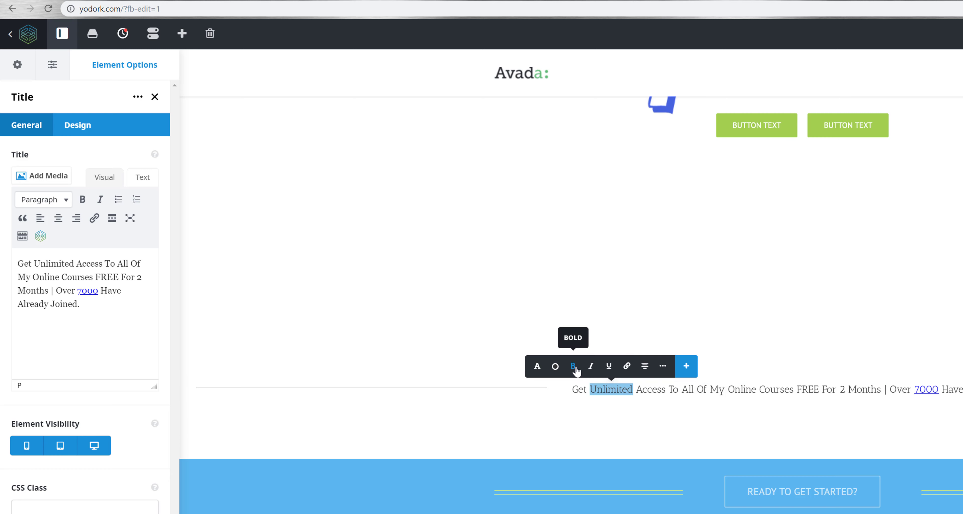
pyautogui.click(538, 369)
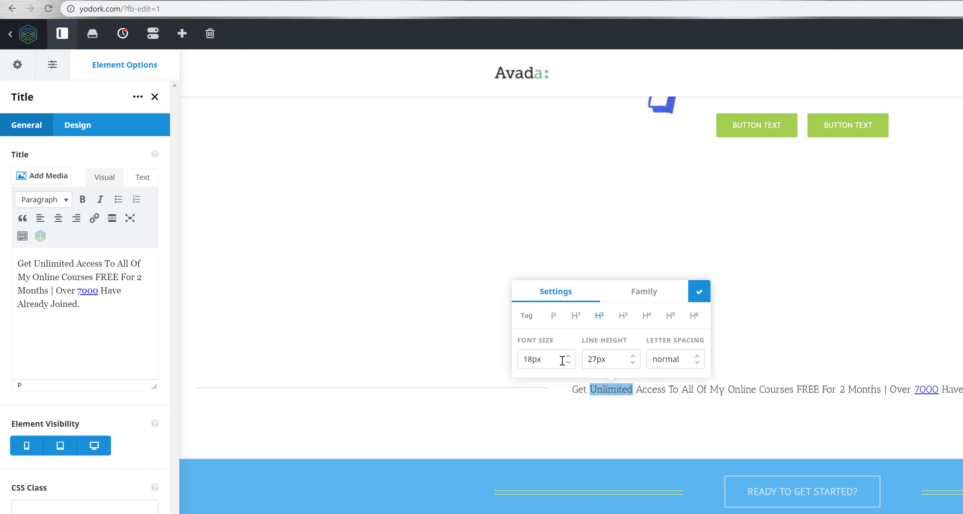
pyautogui.click(644, 292)
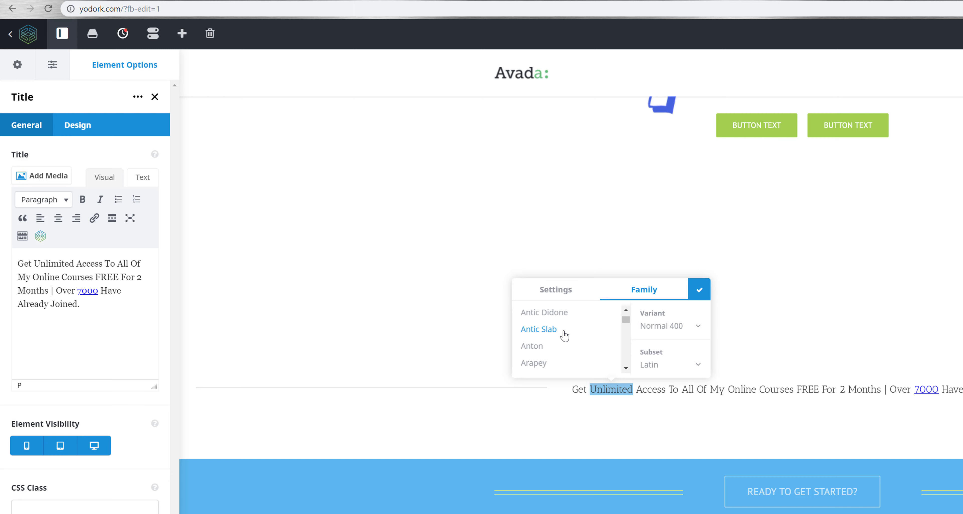
pyautogui.click(565, 293)
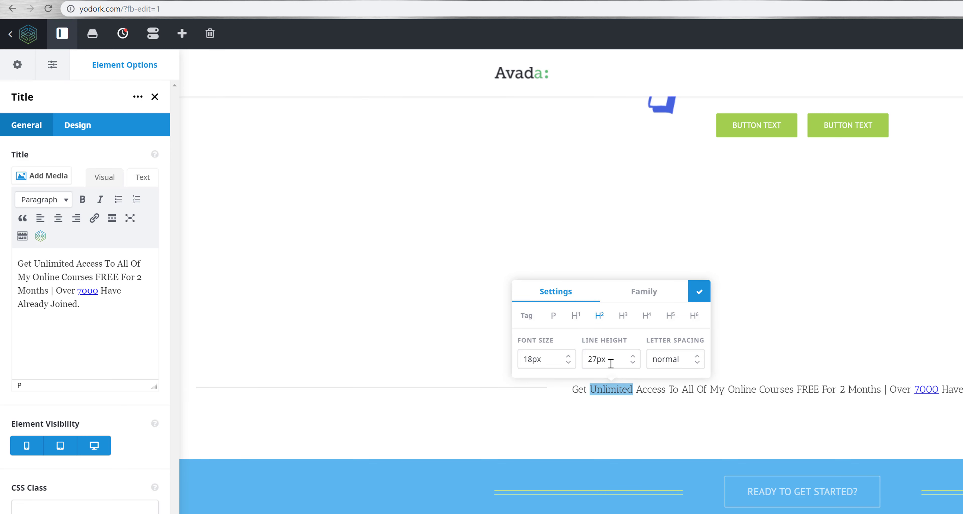
pyautogui.click(415, 279)
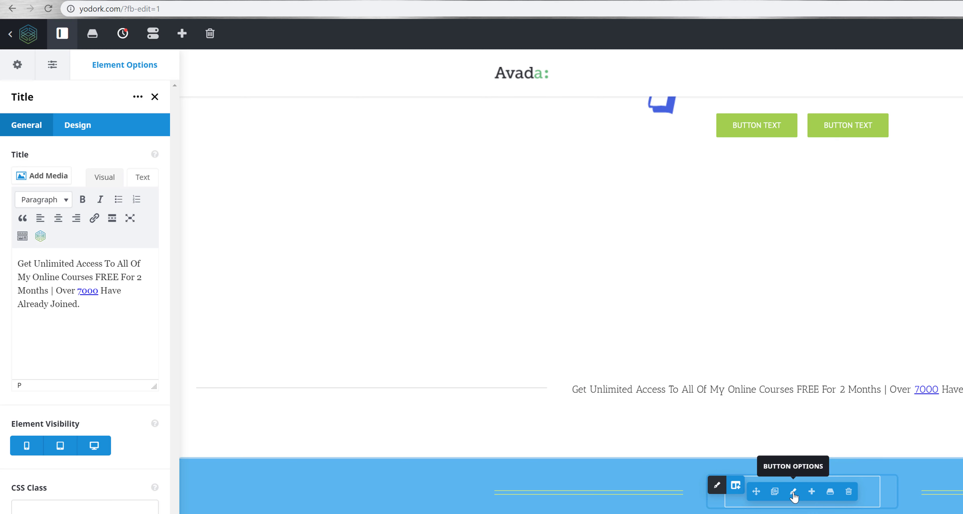
# Review the general options of the "Ready To Get Started?" button element and close them.
pyautogui.click(794, 493)
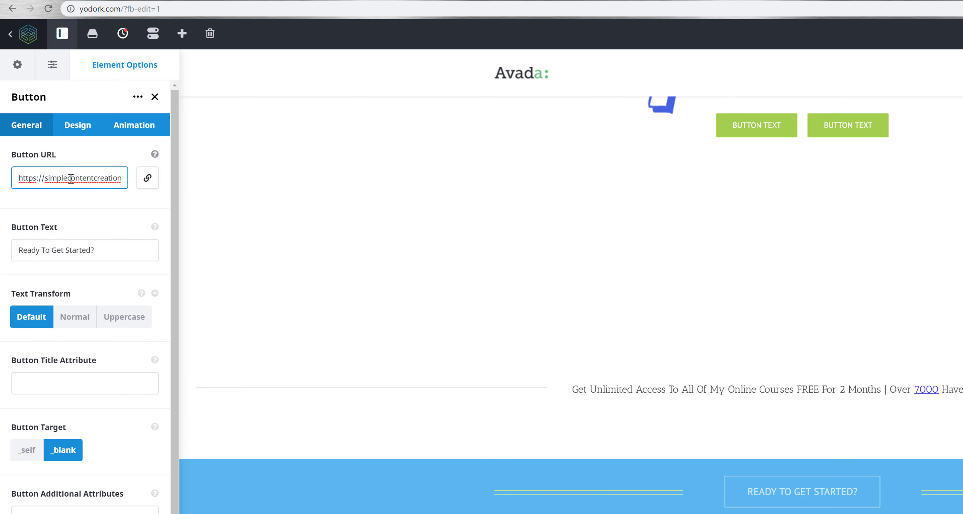
pyautogui.scroll(-3, 75, 241)
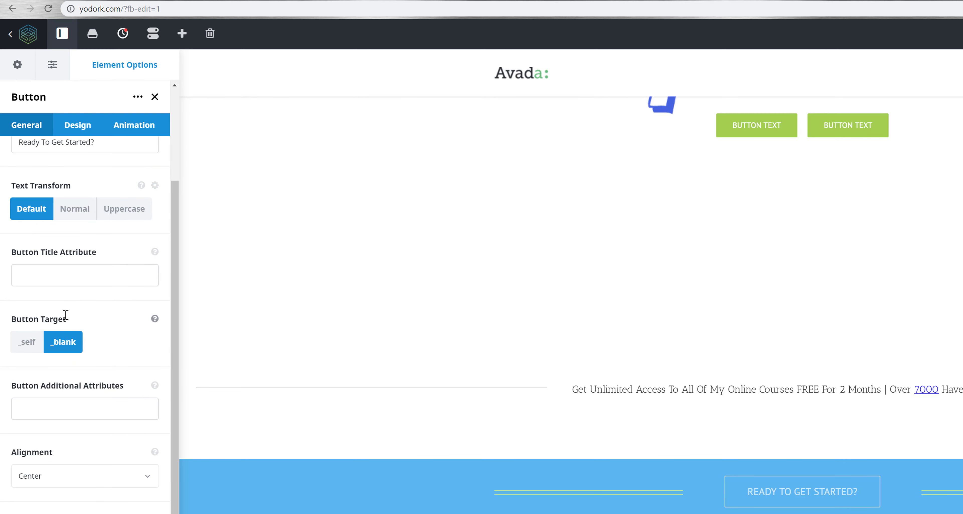
pyautogui.scroll(3, 78, 308)
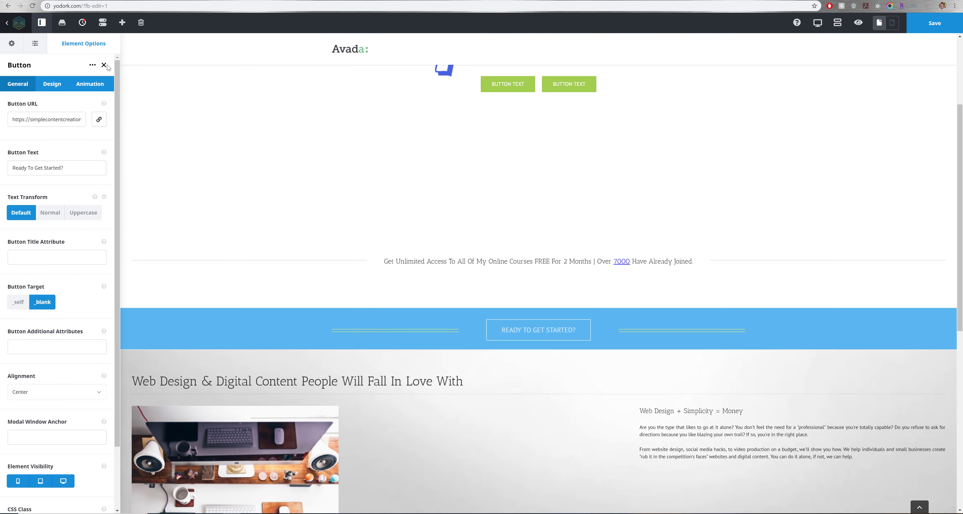
pyautogui.click(148, 92)
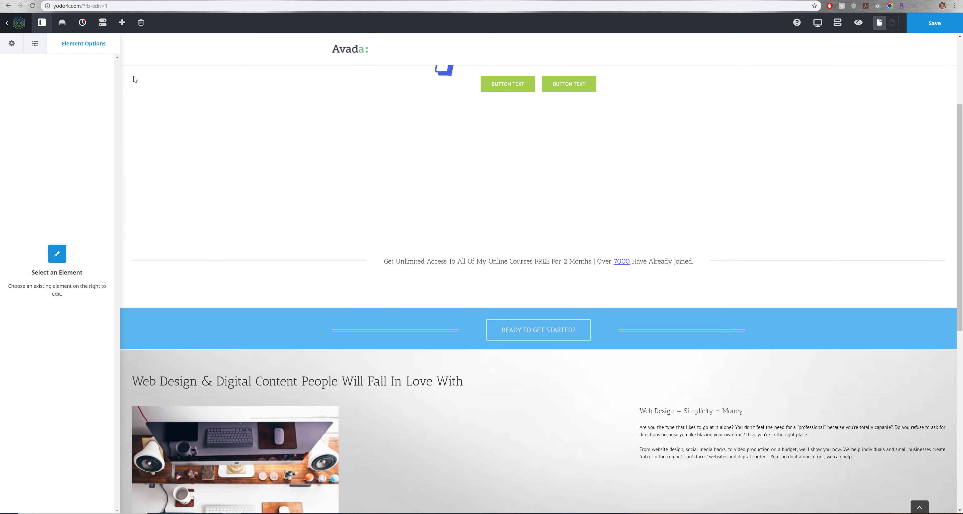
# Resize the desk image's column to 1/6 and try adjusting its right-side spacing.
pyautogui.scroll(-3, 287, 152)
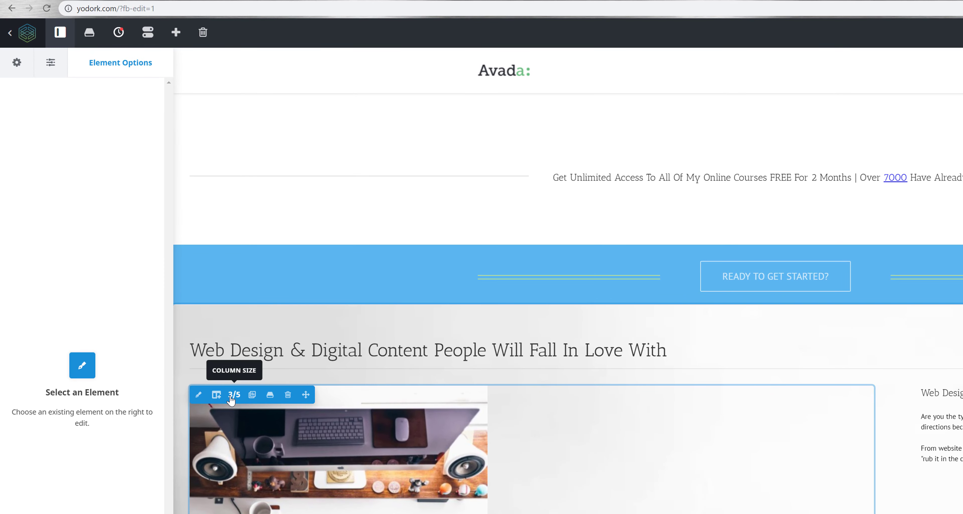
pyautogui.click(232, 397)
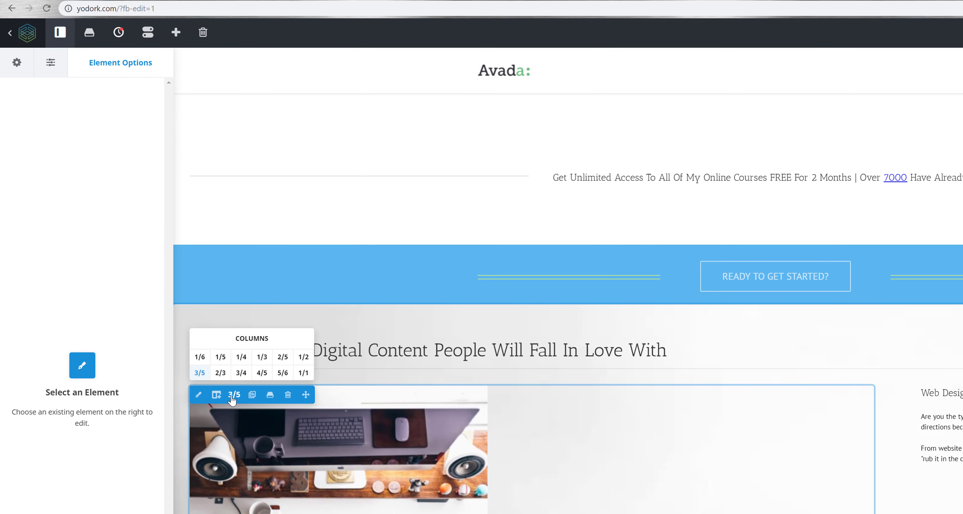
pyautogui.click(201, 370)
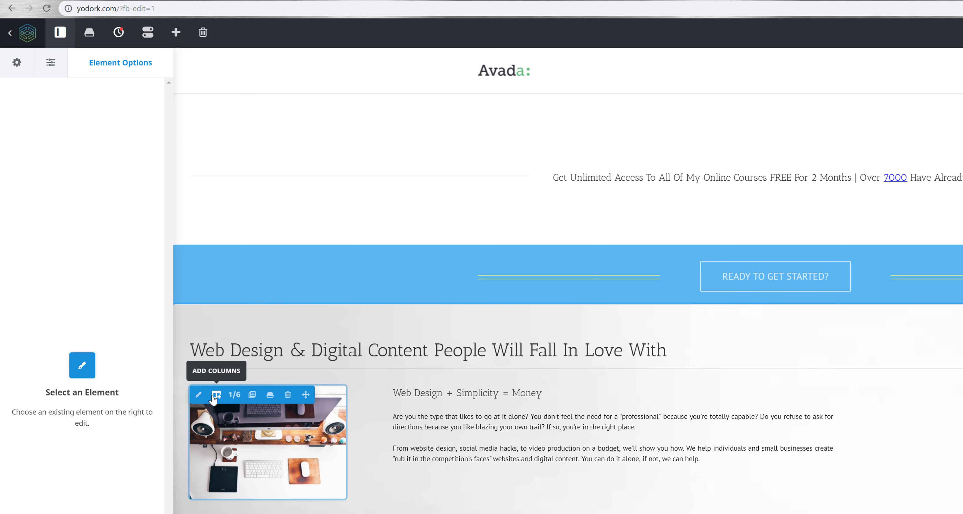
pyautogui.click(224, 397)
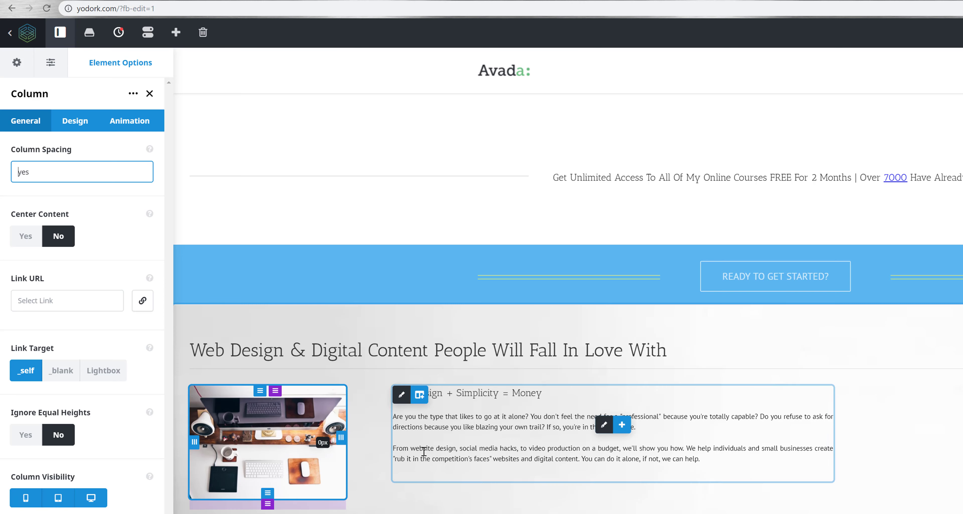
pyautogui.moveTo(342, 442); pyautogui.dragTo(285, 445)
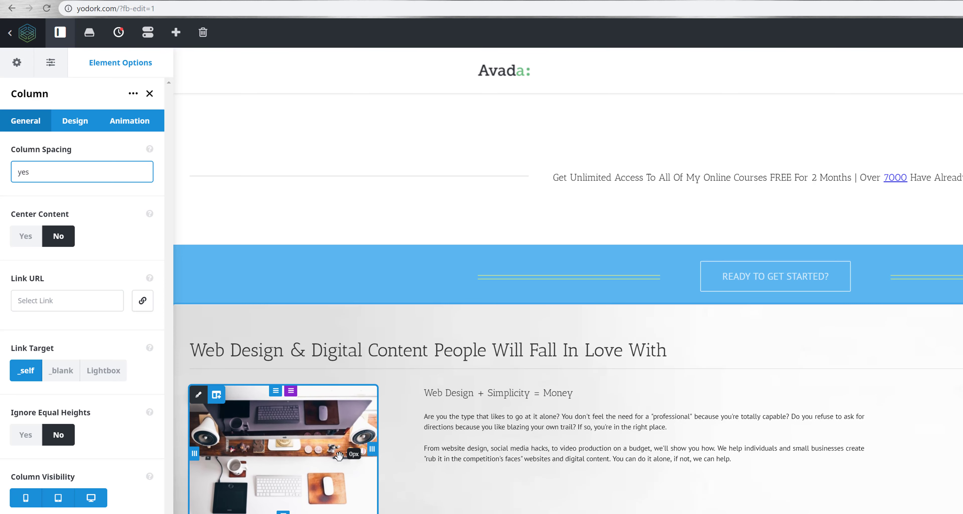
# Set the desk image's column size to 1/2 and increase its left padding to shift the image inward.
pyautogui.click(233, 399)
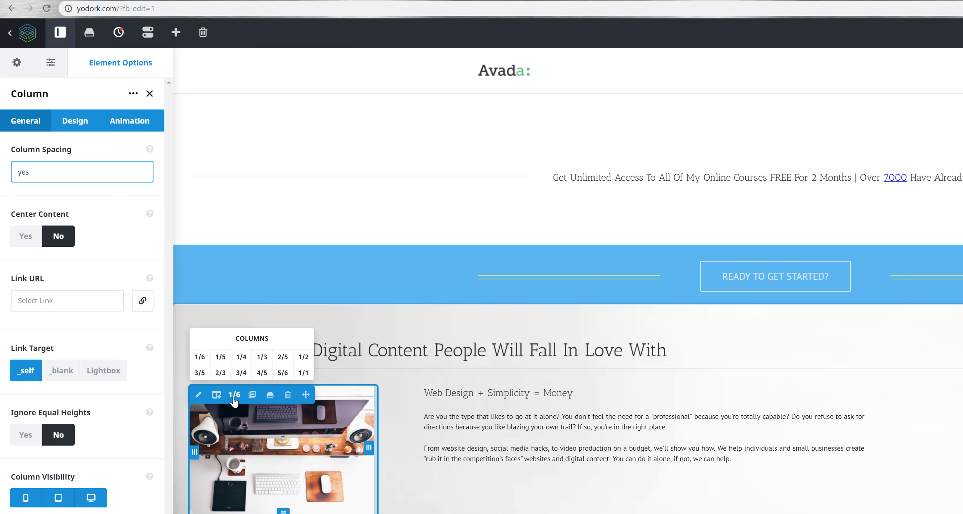
pyautogui.click(303, 360)
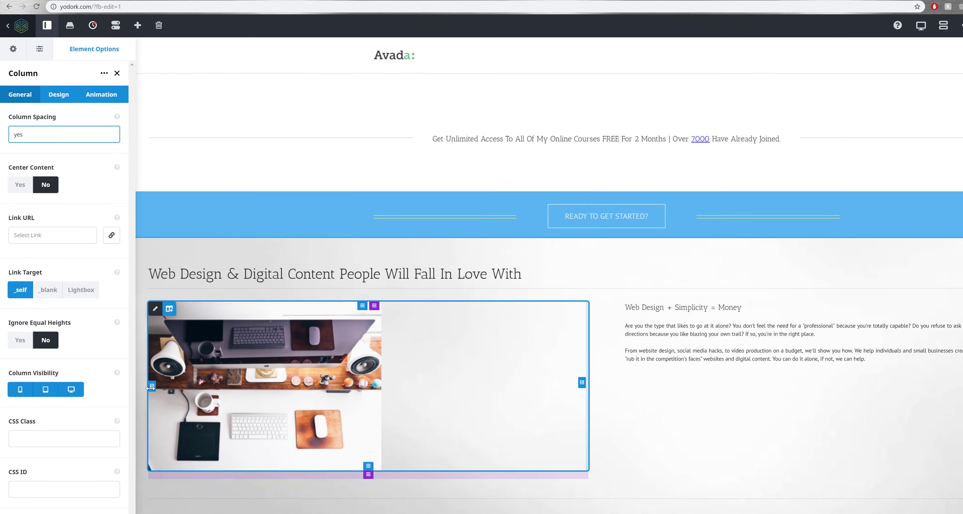
pyautogui.moveTo(151, 387); pyautogui.dragTo(326, 388)
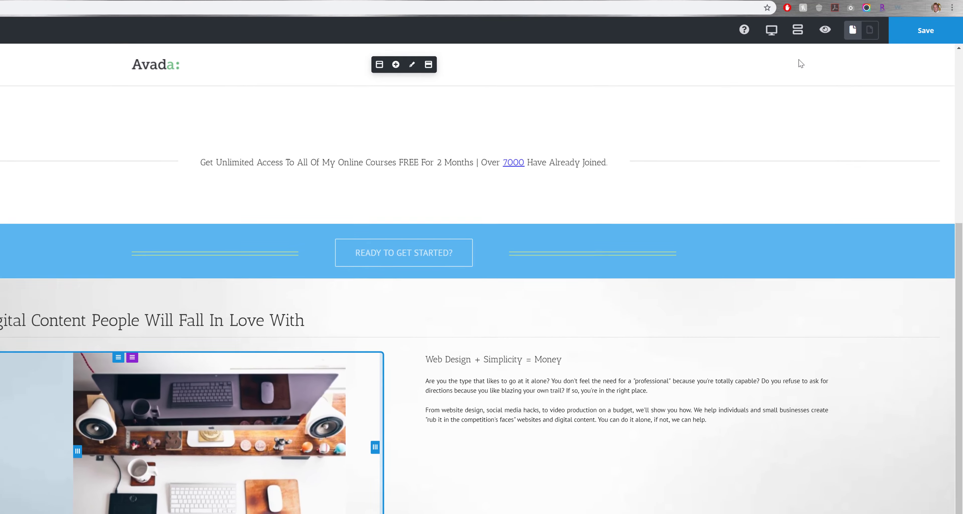
# Preview the page without editing controls and check its layout in the portrait phone, portrait tablet and desktop views.
pyautogui.click(826, 32)
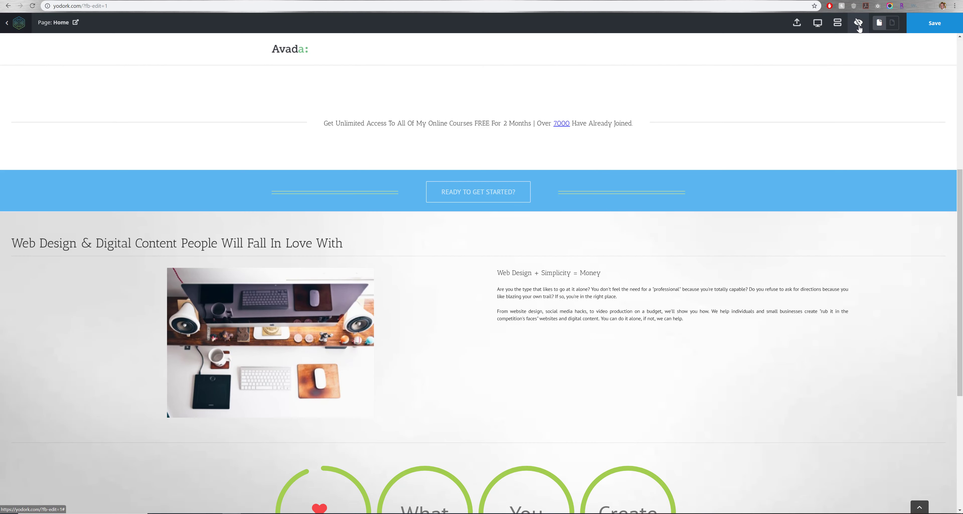
pyautogui.click(859, 26)
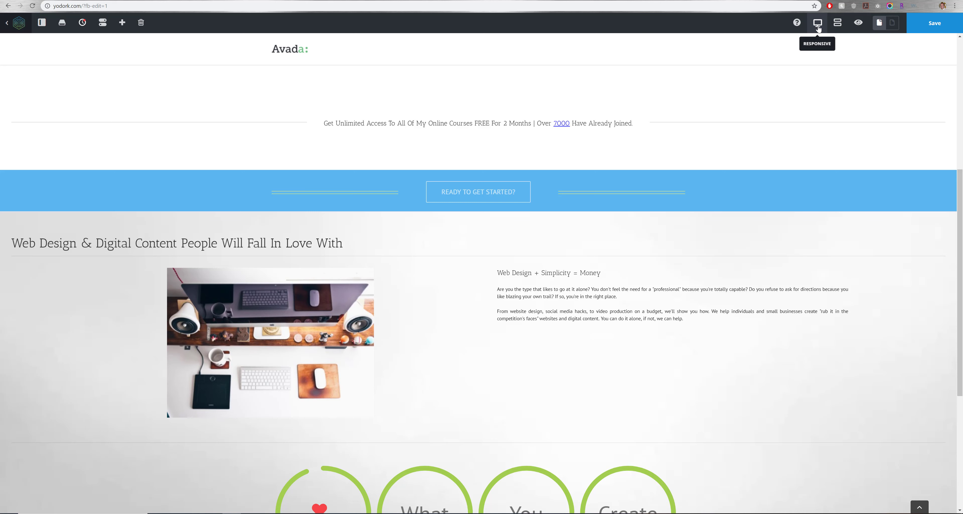
pyautogui.click(819, 29)
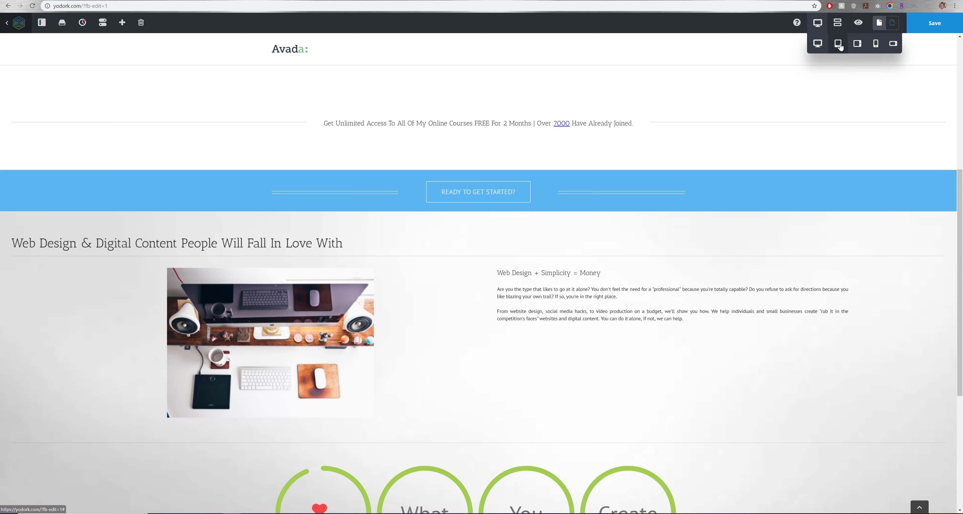
pyautogui.click(875, 46)
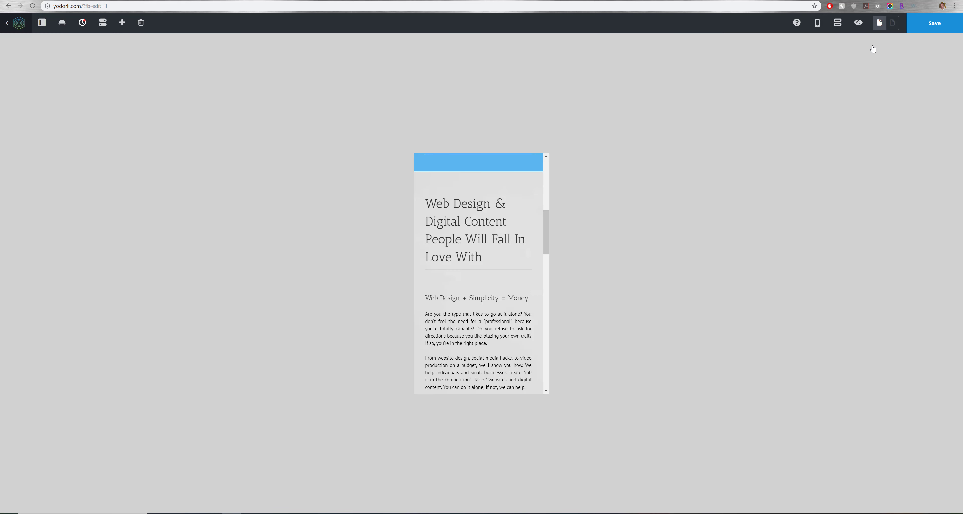
pyautogui.click(818, 23)
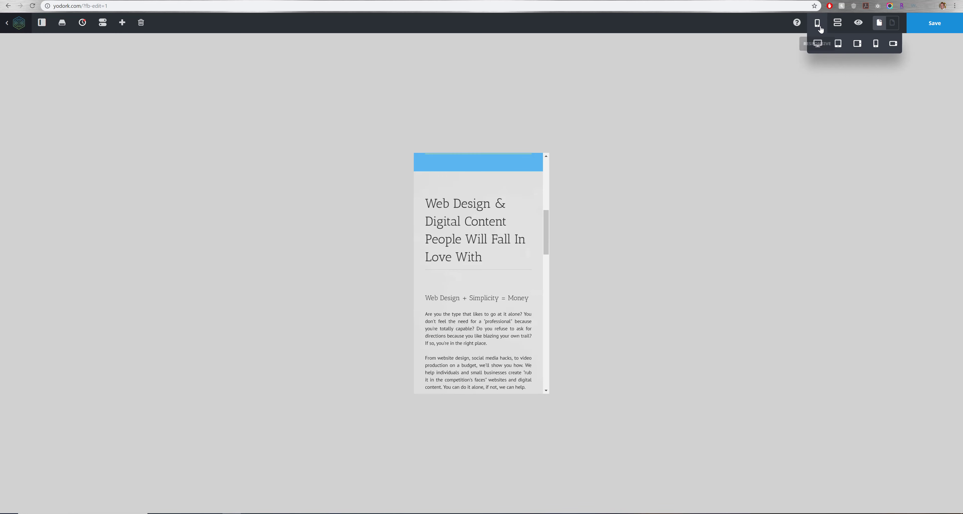
pyautogui.click(839, 43)
pyautogui.click(818, 23)
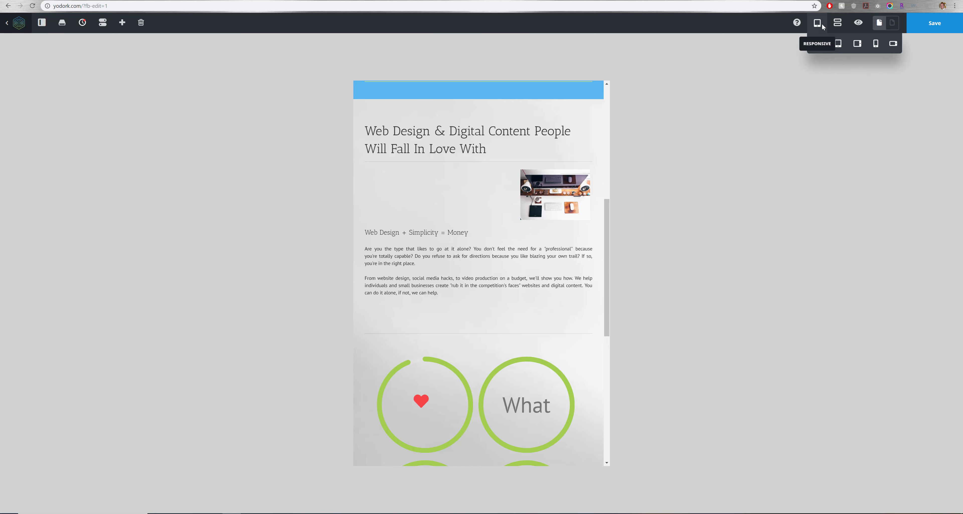
pyautogui.click(819, 44)
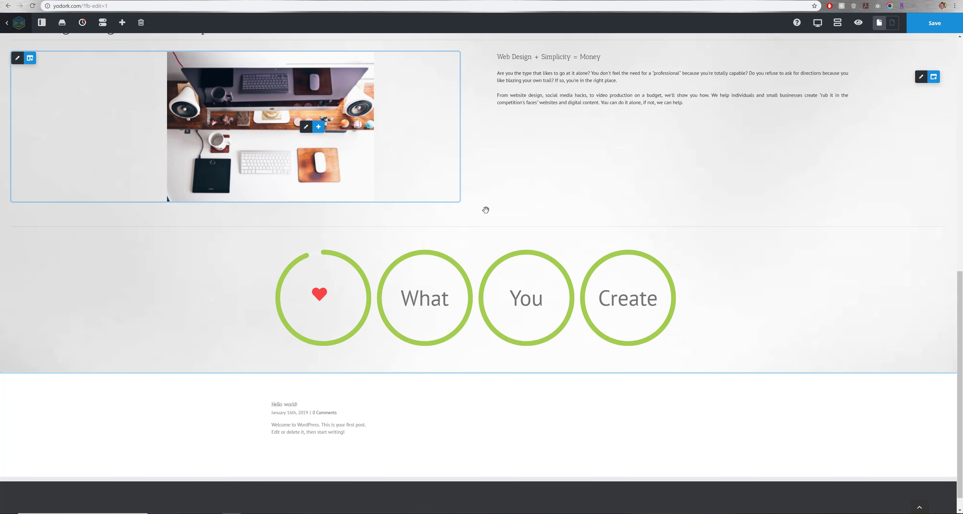
# Reduce the left padding of the desk image's column to bring the image back toward the column's left edge.
pyautogui.scroll(1, 544, 216)
pyautogui.scroll(-3, 512, 222)
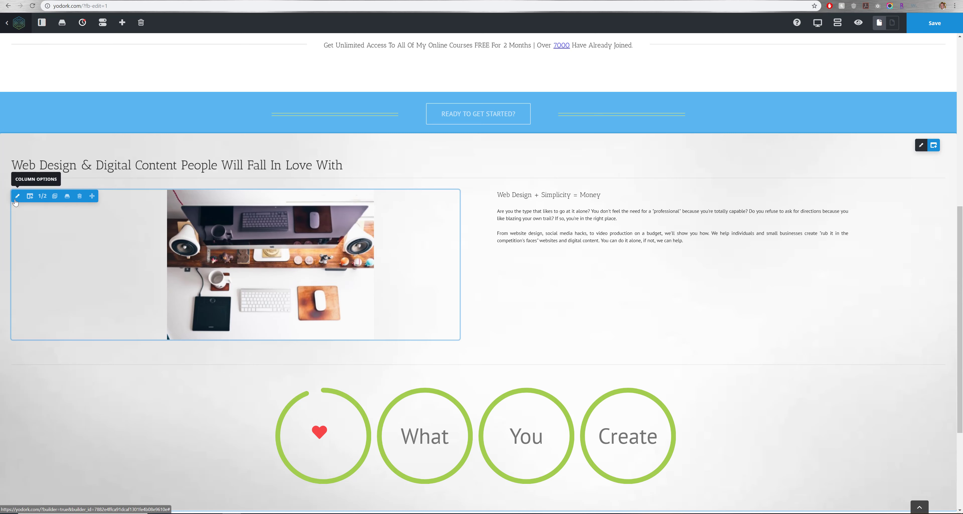
pyautogui.click(17, 195)
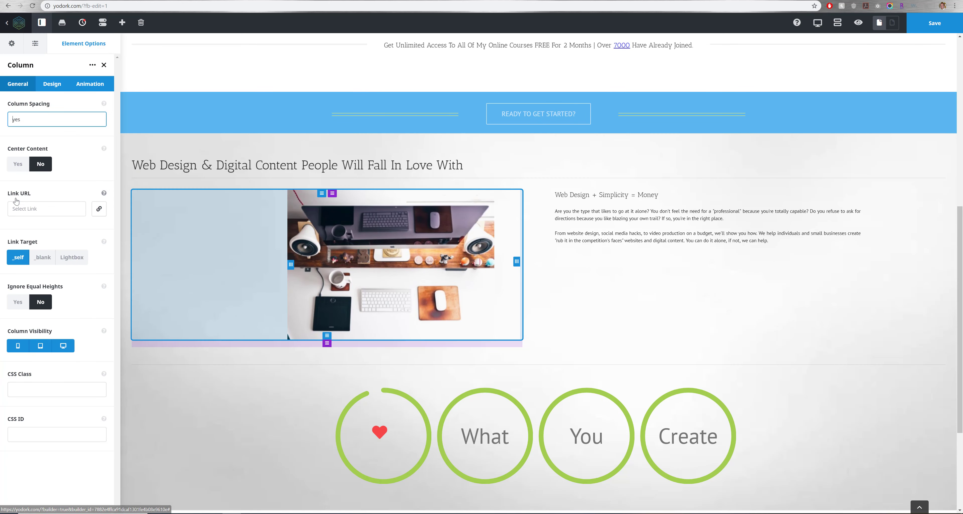
pyautogui.moveTo(290, 264); pyautogui.dragTo(226, 268)
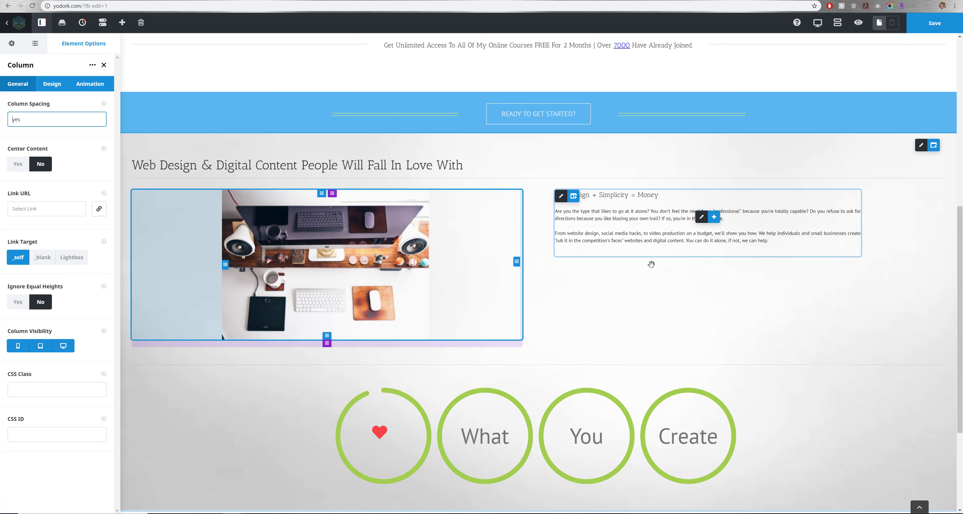
# Widen the "Web Design + Simplicity = Money" text column to match the desk image's column, and add bottom and right padding to it.
pyautogui.click(561, 197)
pyautogui.click(585, 196)
pyautogui.click(634, 170)
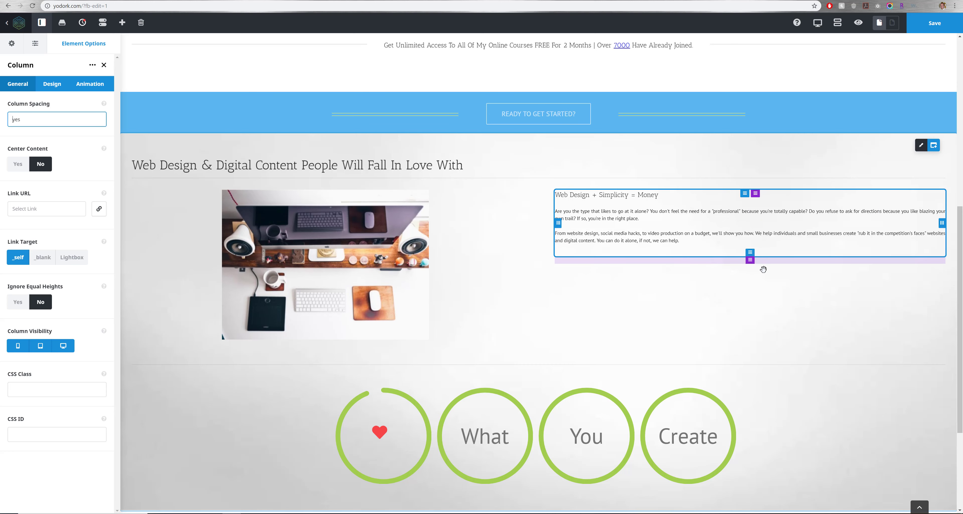
pyautogui.moveTo(751, 258); pyautogui.dragTo(751, 327)
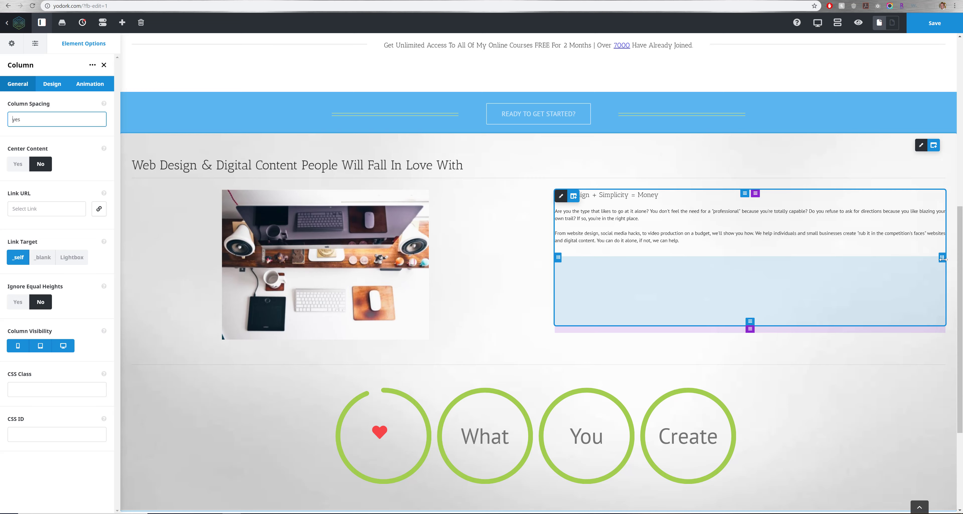
pyautogui.moveTo(943, 257); pyautogui.dragTo(708, 271)
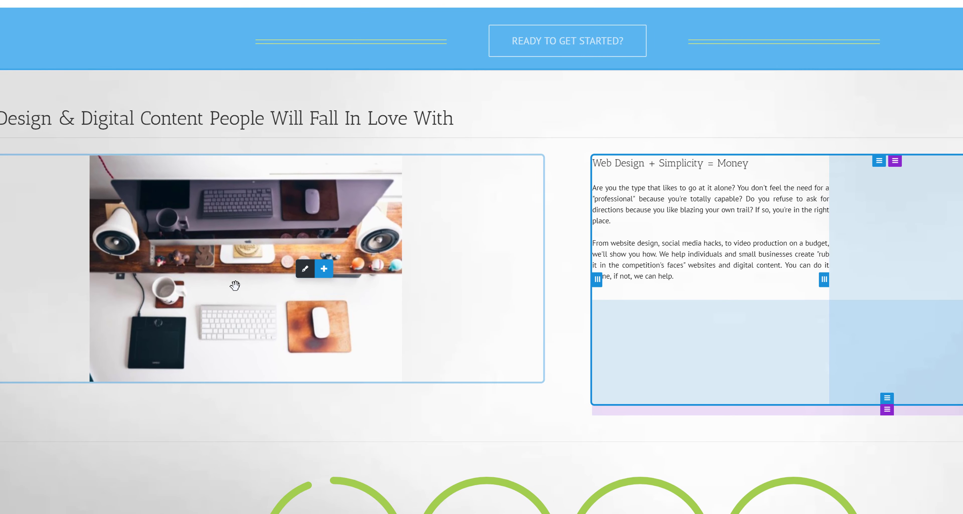
# Review the available builder elements, library elements and nested columns, and add a Button element below the desk image.
pyautogui.moveTo(305, 276)
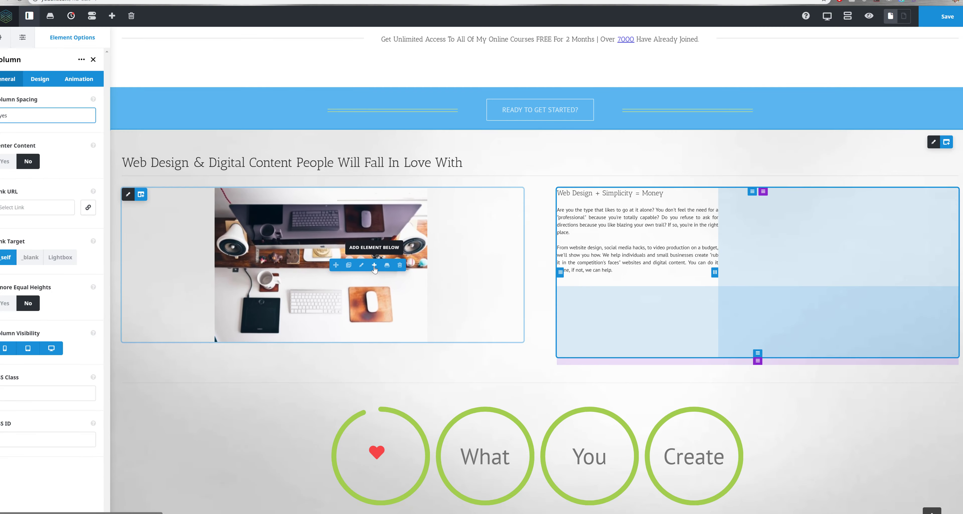
pyautogui.click(324, 269)
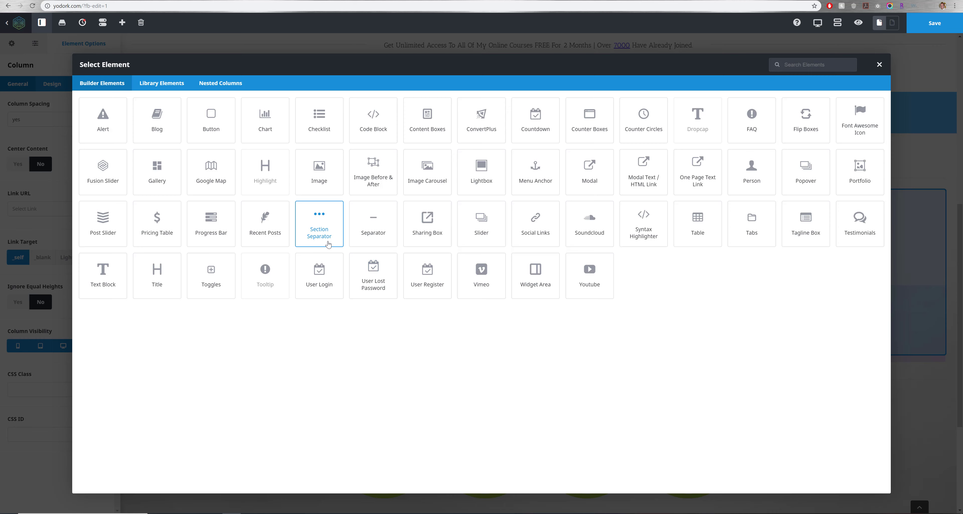
pyautogui.click(173, 86)
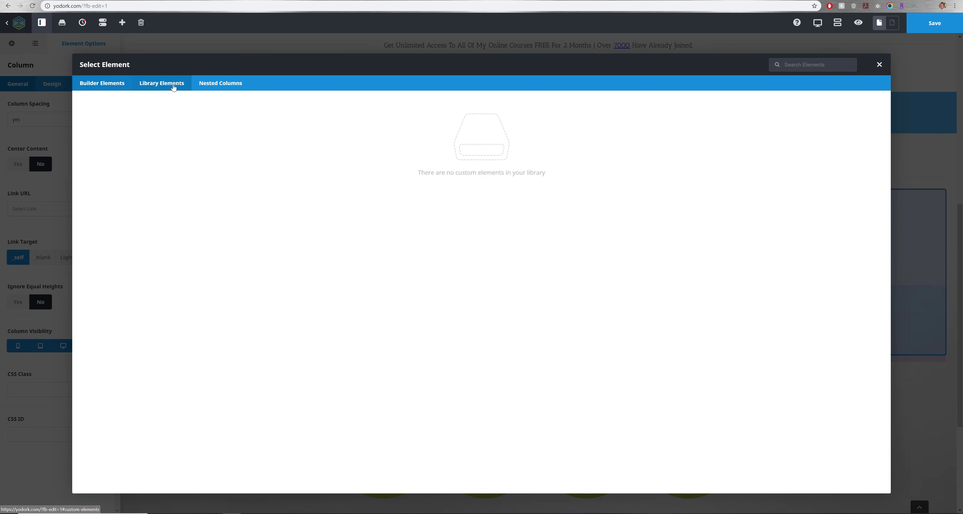
pyautogui.click(226, 87)
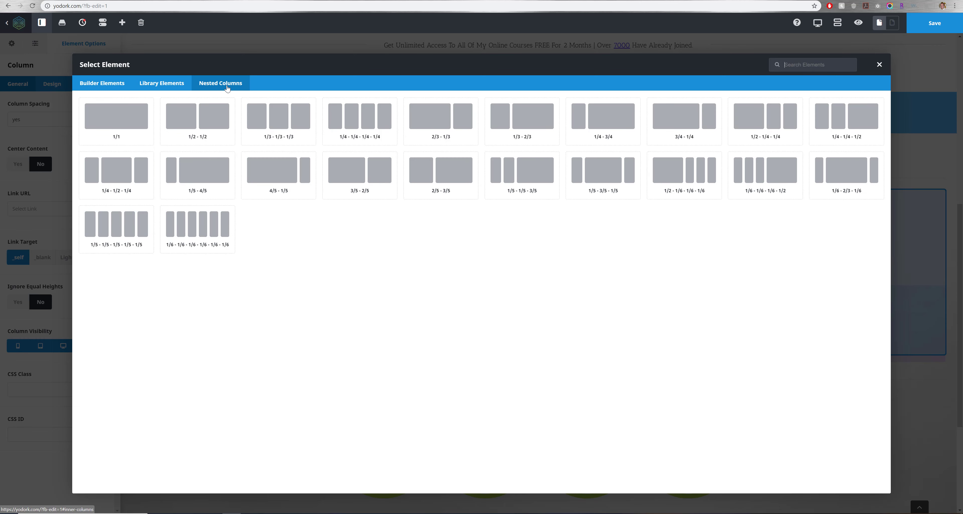
pyautogui.click(110, 90)
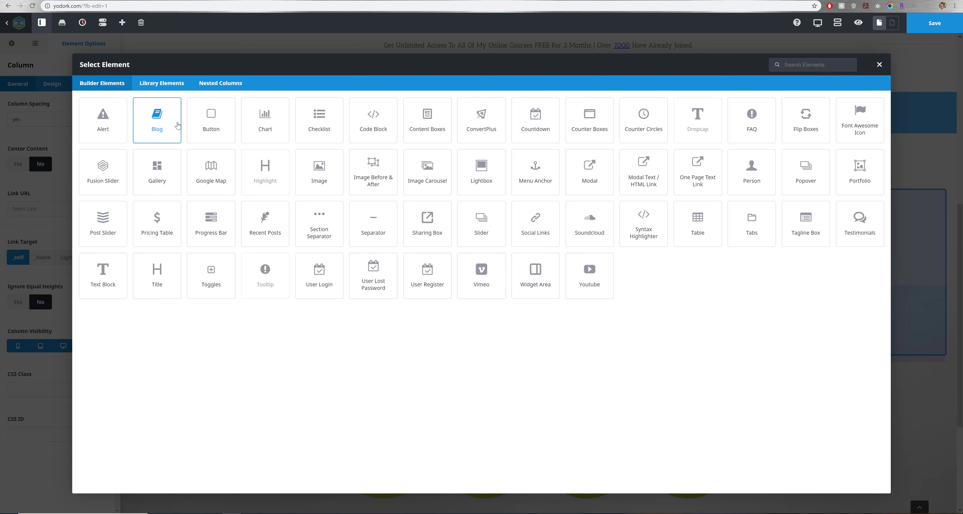
pyautogui.click(223, 130)
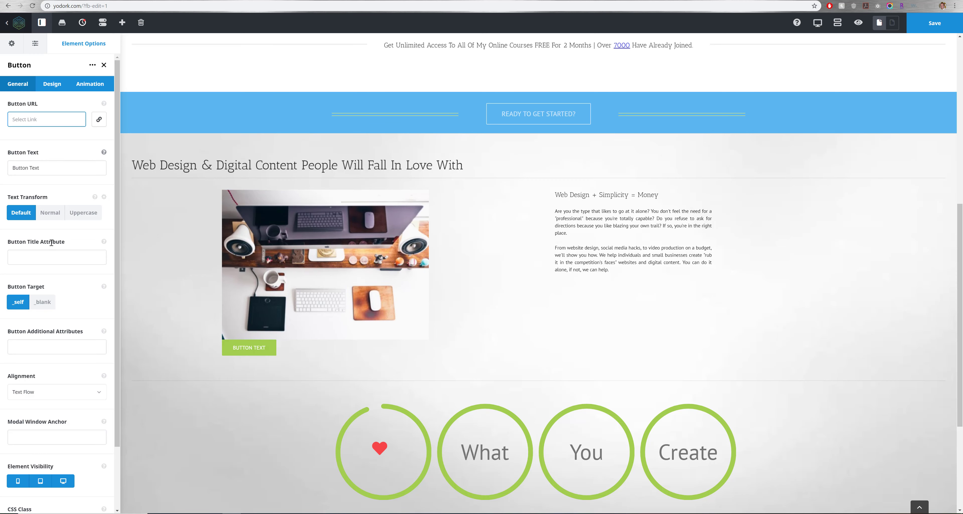
pyautogui.scroll(-2, 56, 242)
pyautogui.scroll(9, 216, 248)
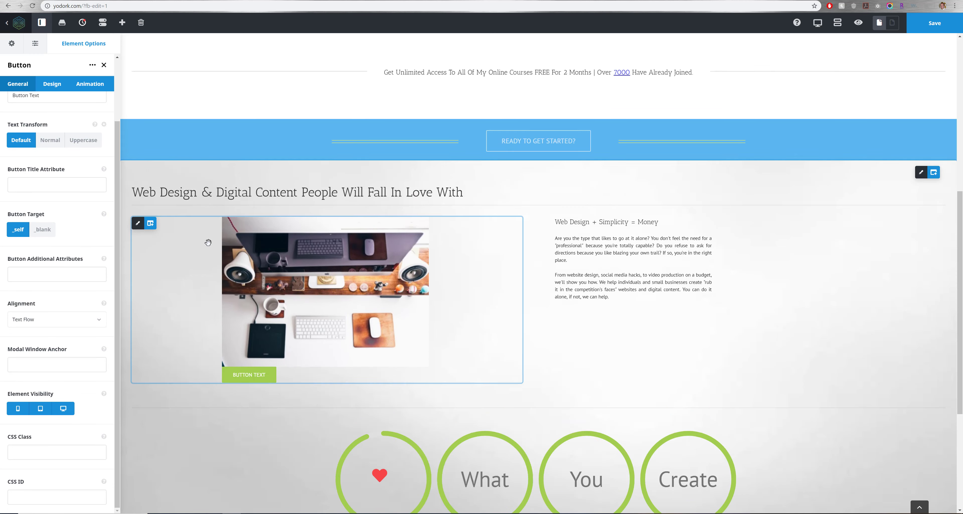
# Open the options of the Counter Circles element containing the heart, What, You and Create circles.
pyautogui.scroll(-9, 216, 245)
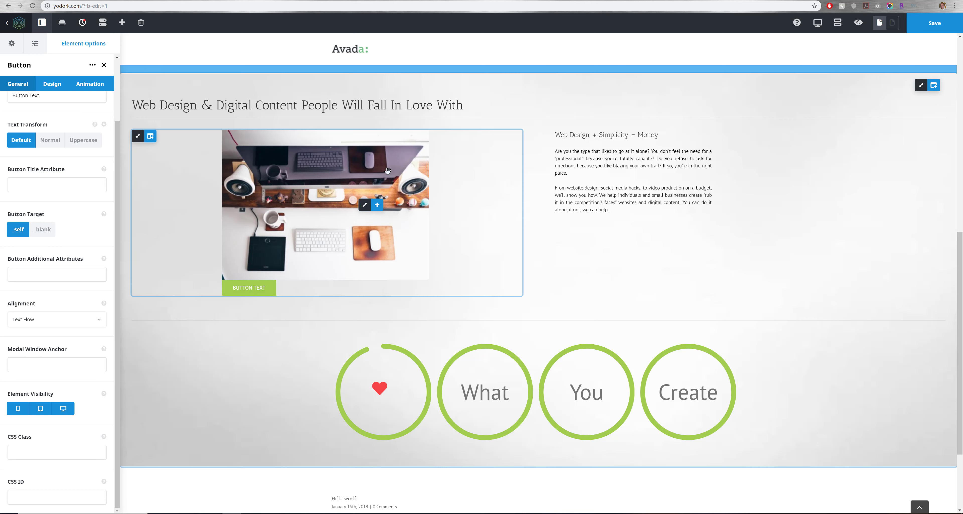
pyautogui.scroll(-3, 804, 278)
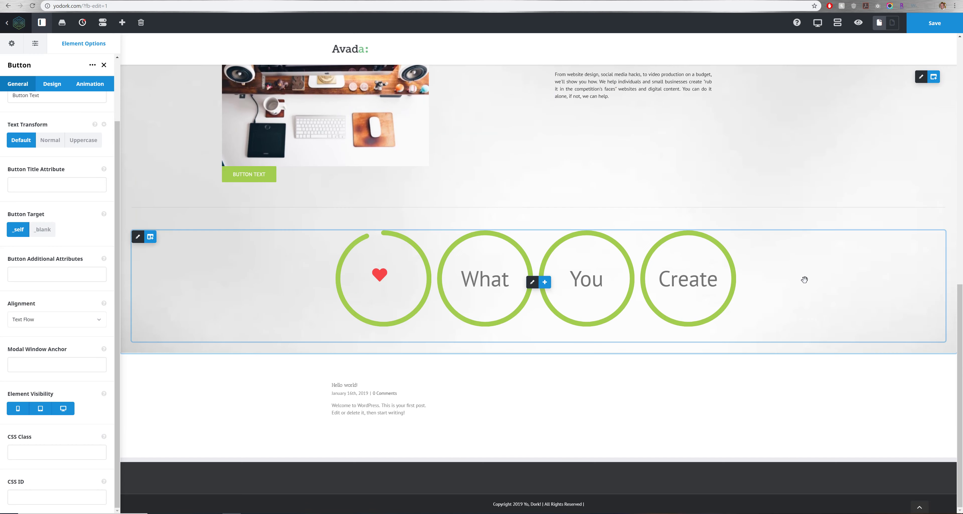
pyautogui.click(532, 283)
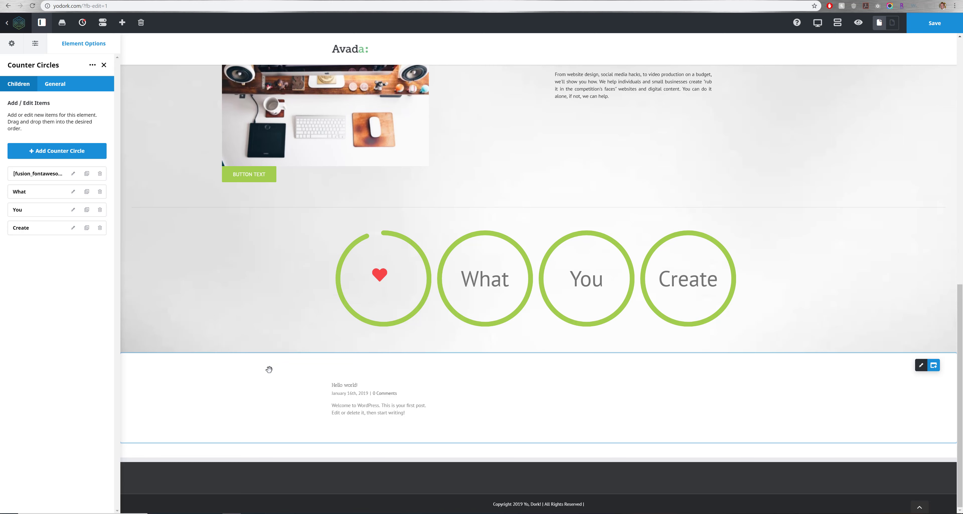
# Open the exit options for leaving the live editor.
pyautogui.scroll(10, 255, 313)
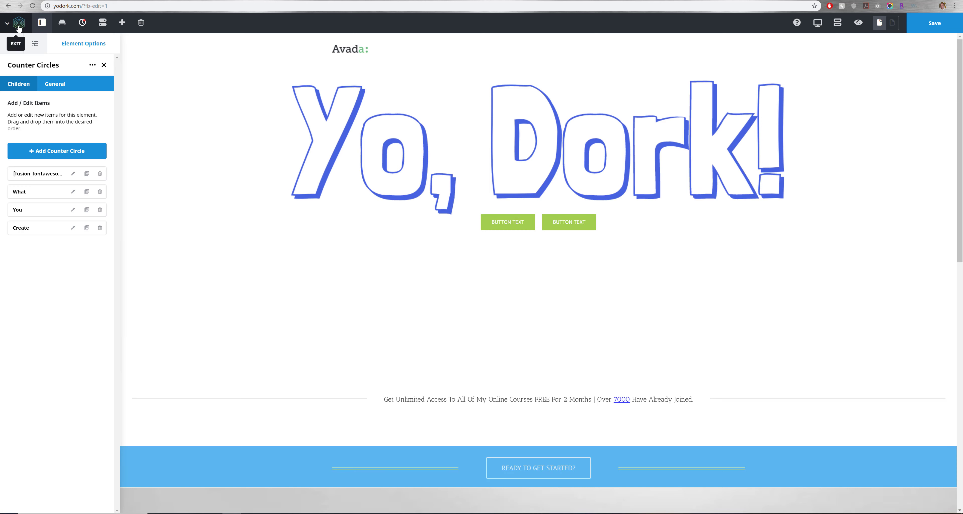
pyautogui.click(10, 26)
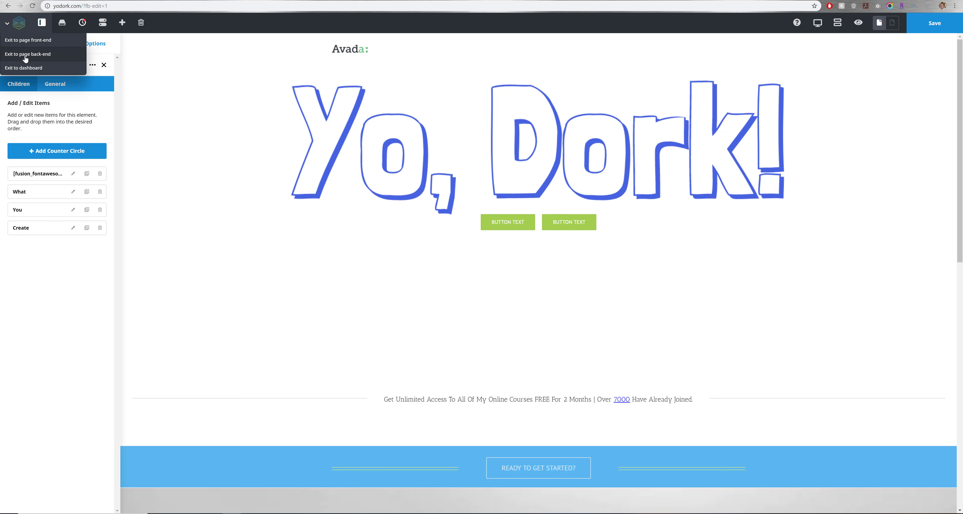